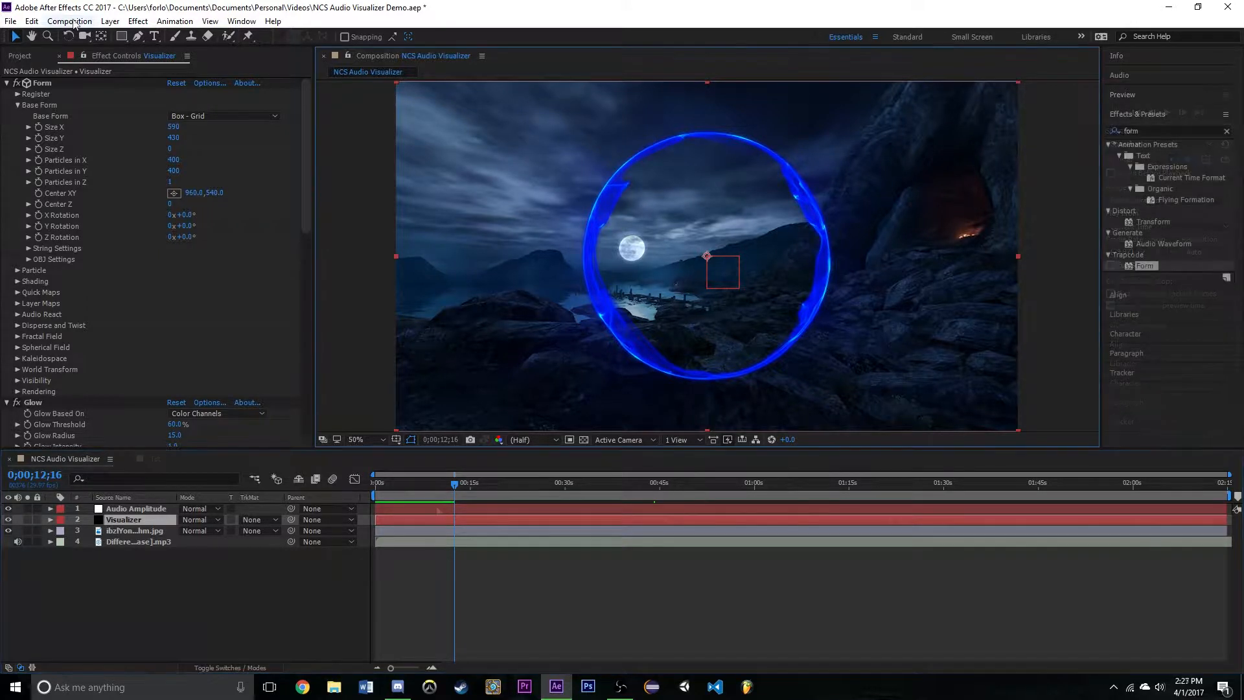
- Create a new composition named Tut with the HDTV 1080 29.97 preset and a 30-second duration
left_click(73, 22)
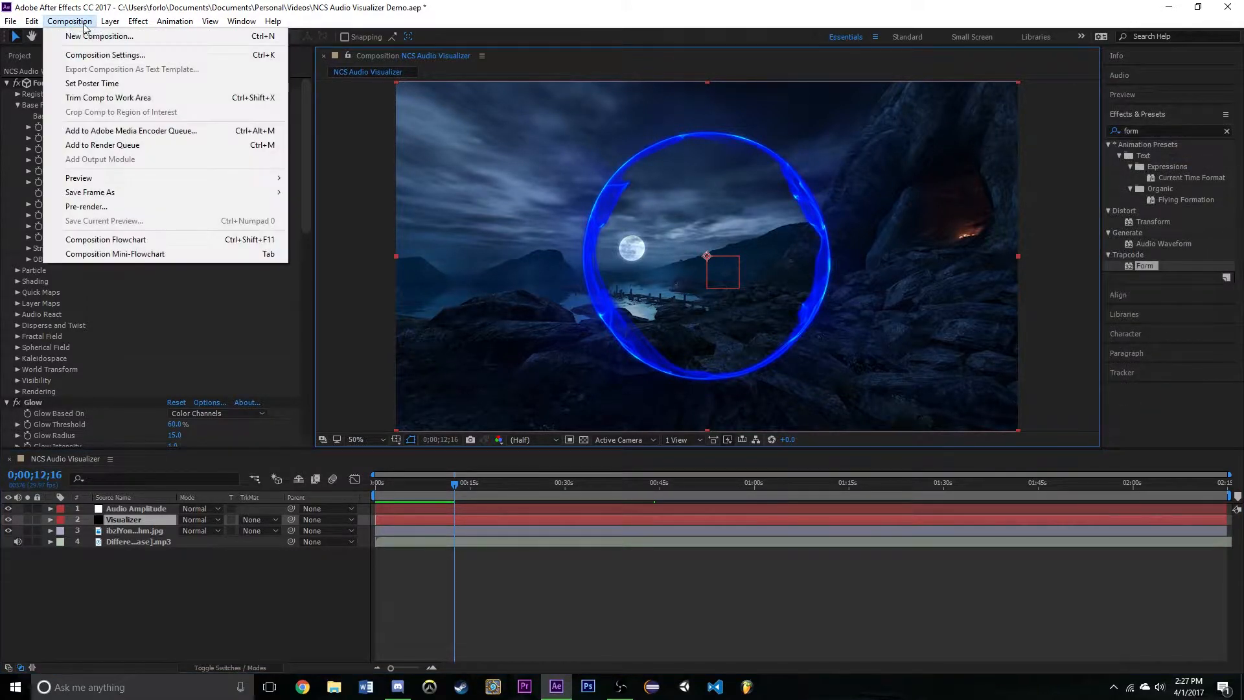
left_click(99, 37)
key("BackSpace")
type("Tut")
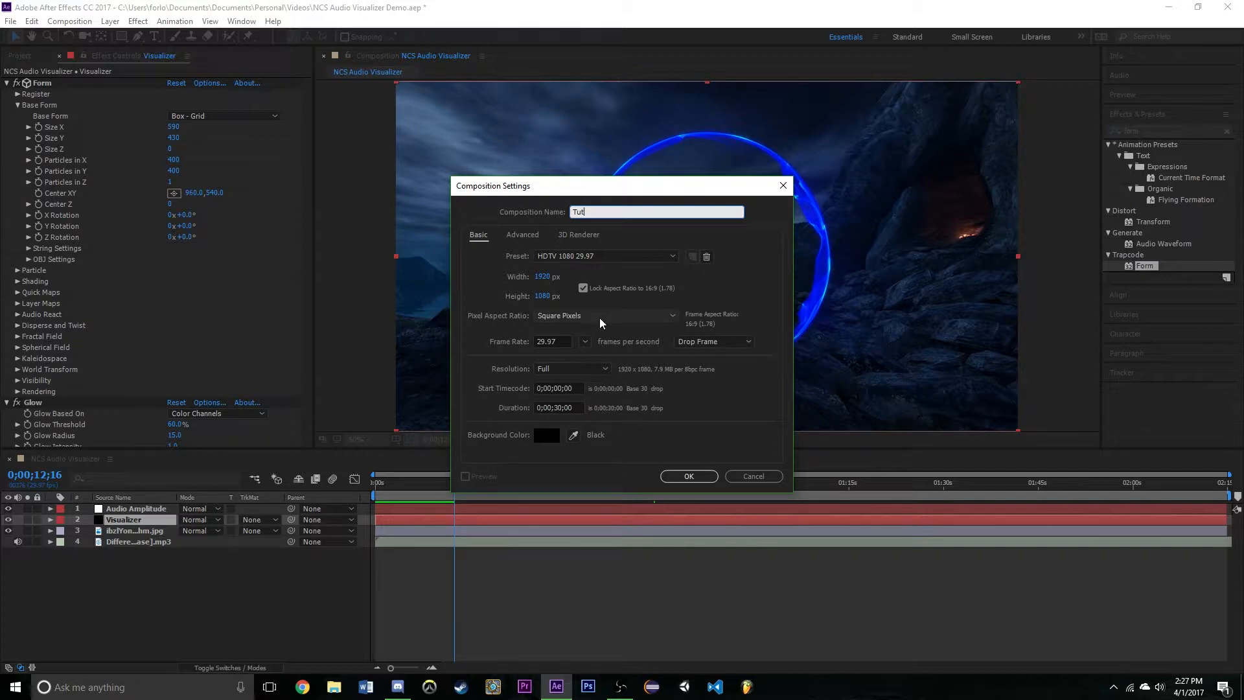
left_click(689, 476)
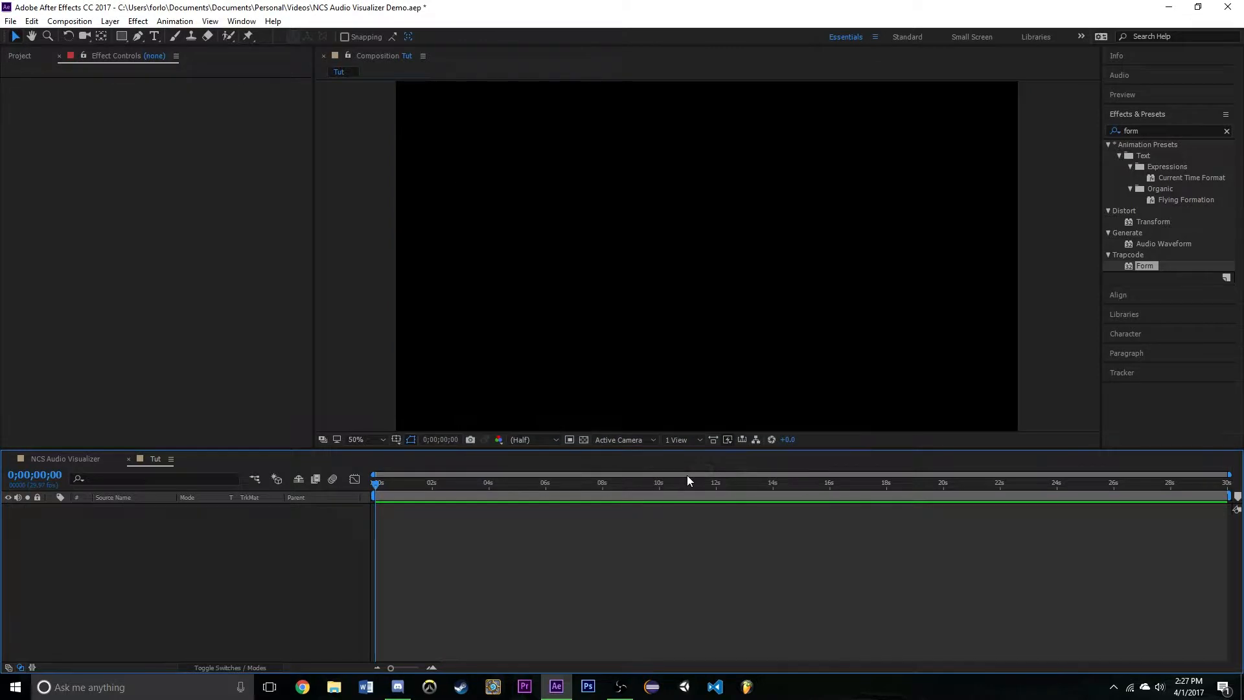
- Add a composition-sized 1920 x 1080 px solid layer named Form to the Tut composition
right_click(198, 538)
mouse_move(350, 546)
left_click(413, 579)
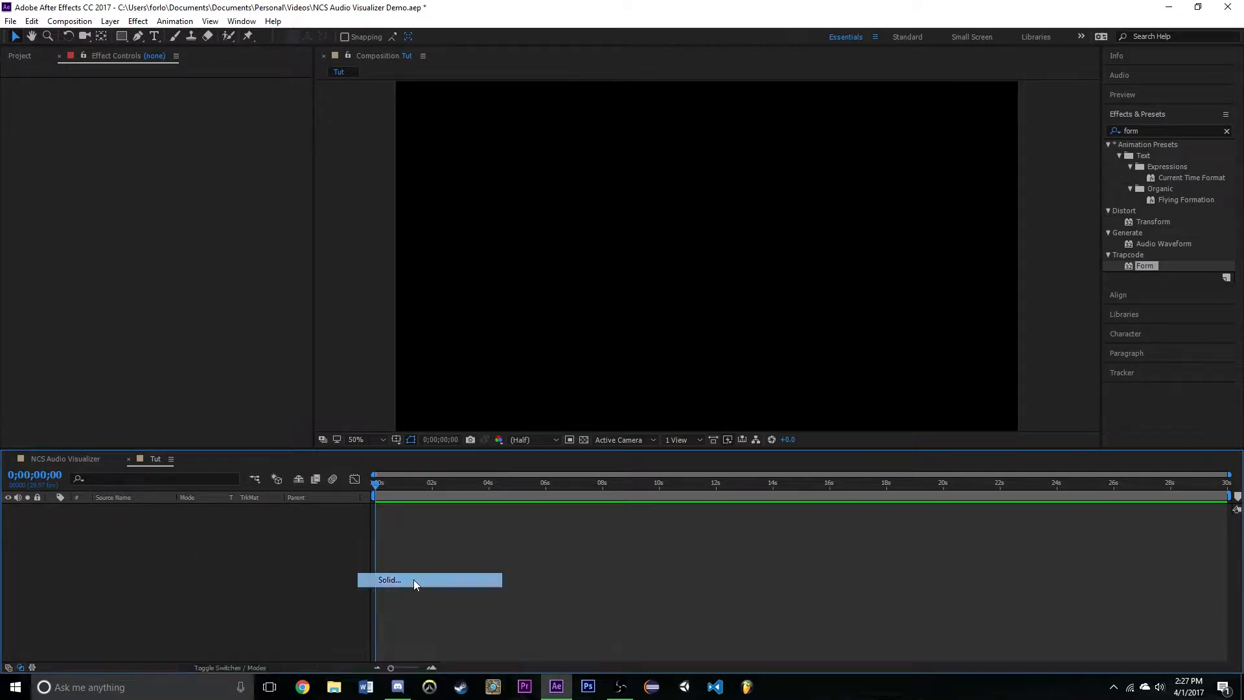
type("Form")
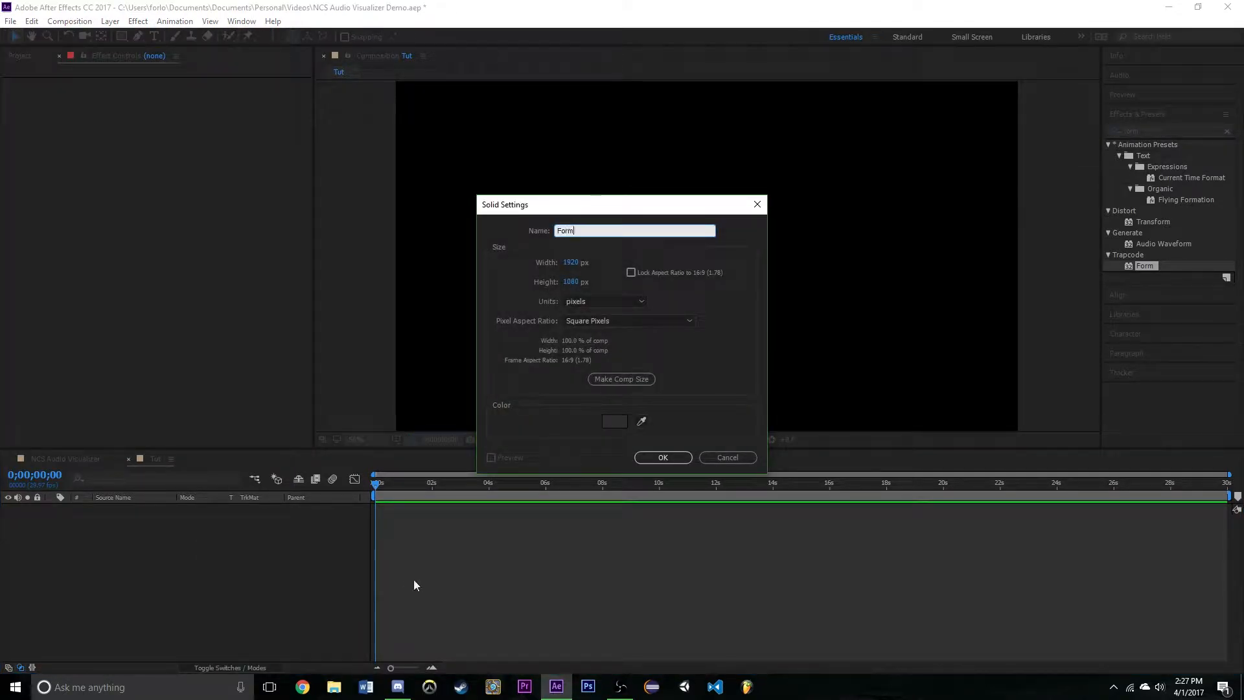
left_click(674, 457)
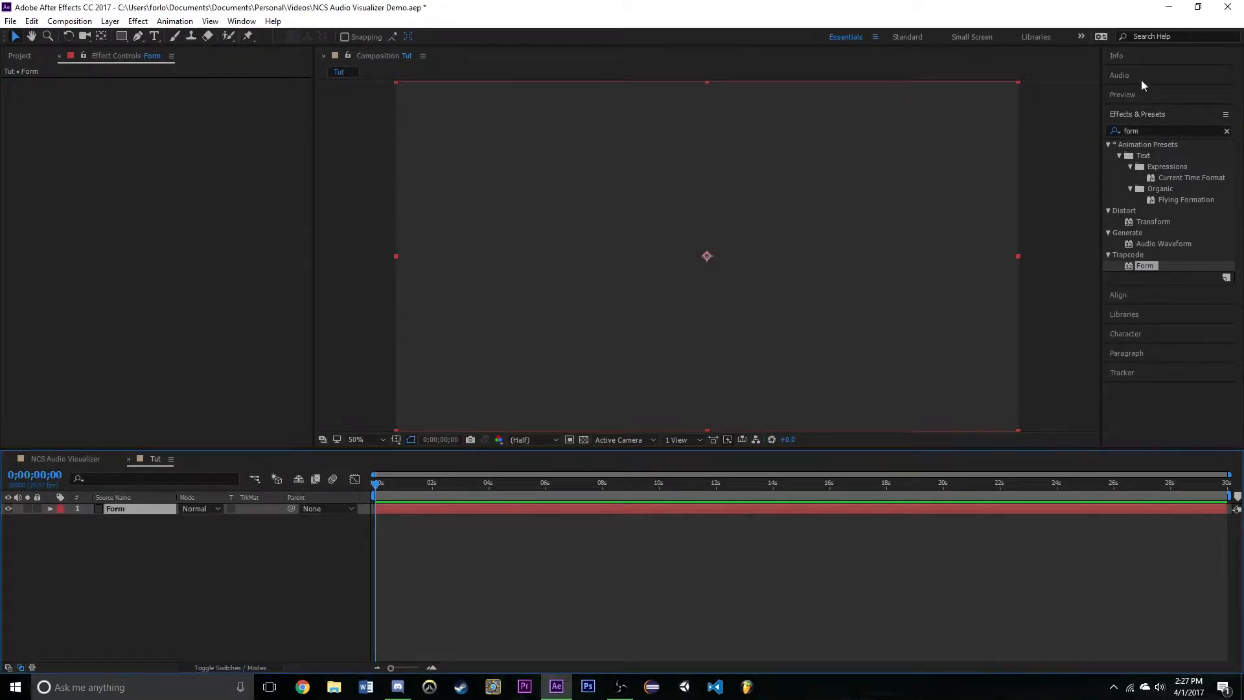
- Search the effects for "form" and apply the Trapcode Form effect to the Form layer
left_click_drag(1154, 133, 927, 134)
type("form")
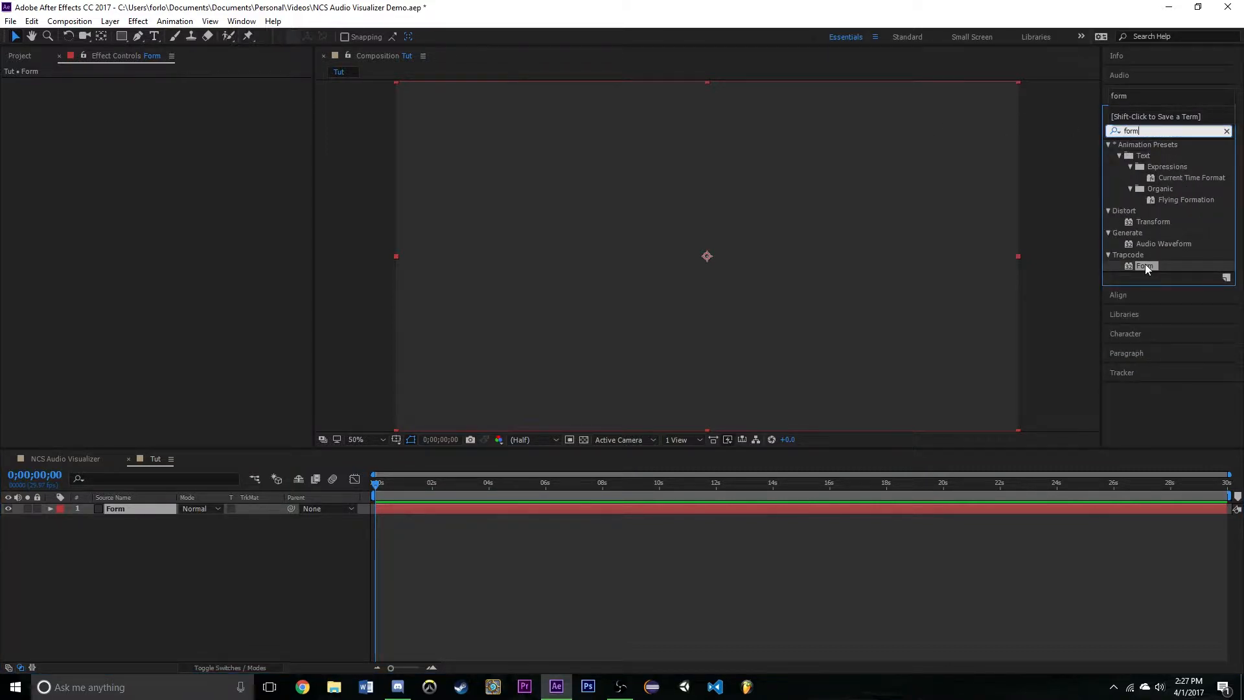
left_click_drag(1145, 264, 129, 508)
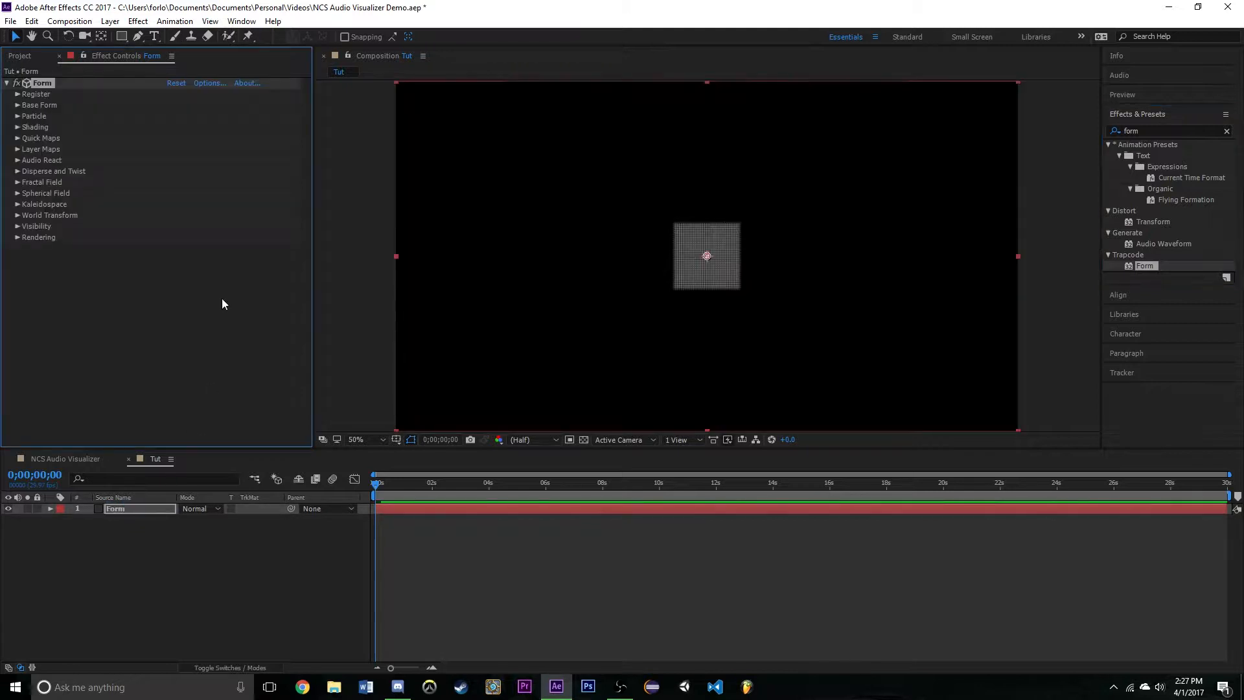
- Set the Base Form's Size X to 590 and Size Y to 430
left_click(16, 105)
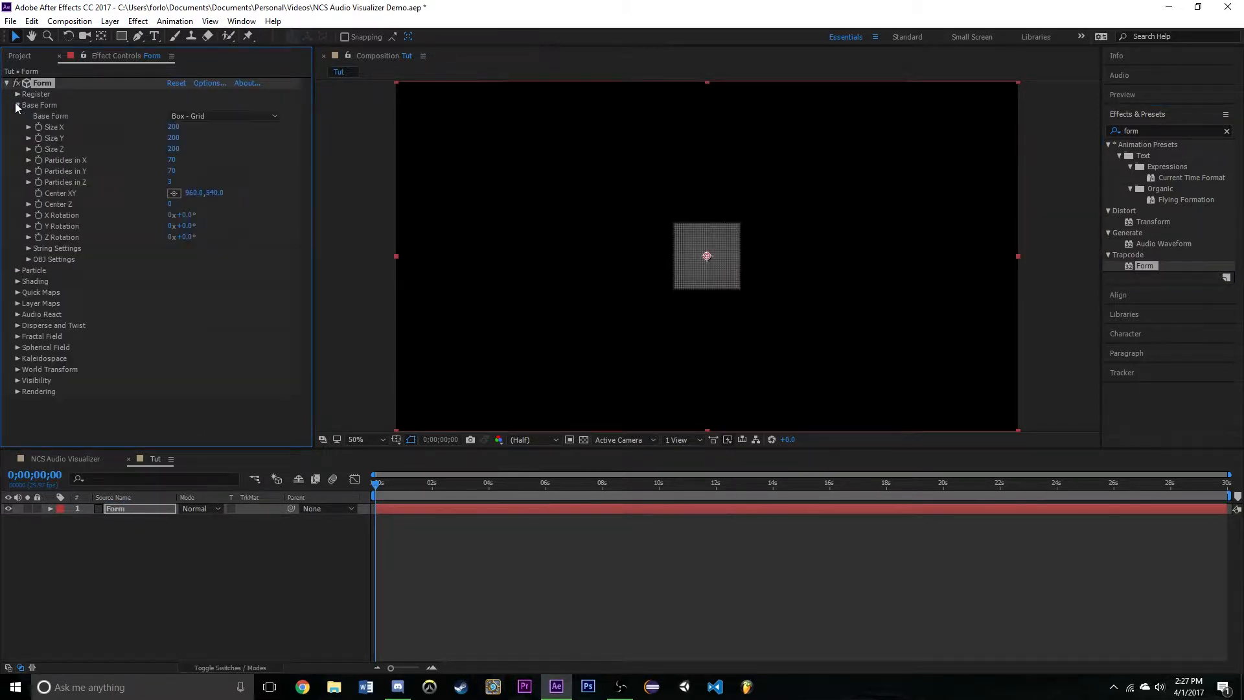
left_click(176, 128)
type("590")
key("Tab")
type("430")
key("Tab")
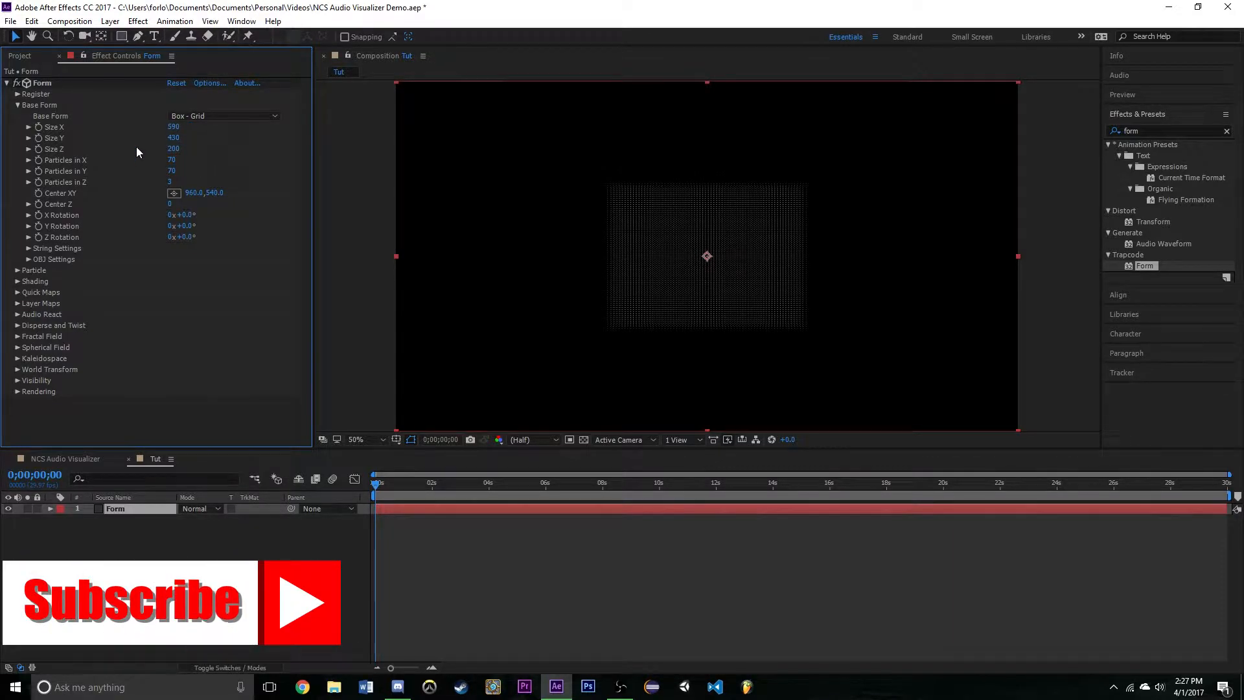
- Set the Base Form's particles to 400 in X, 400 in Y and 1 in Z
left_click(177, 158)
type("400")
left_click(171, 170)
type("400")
left_click(169, 182)
type("1")
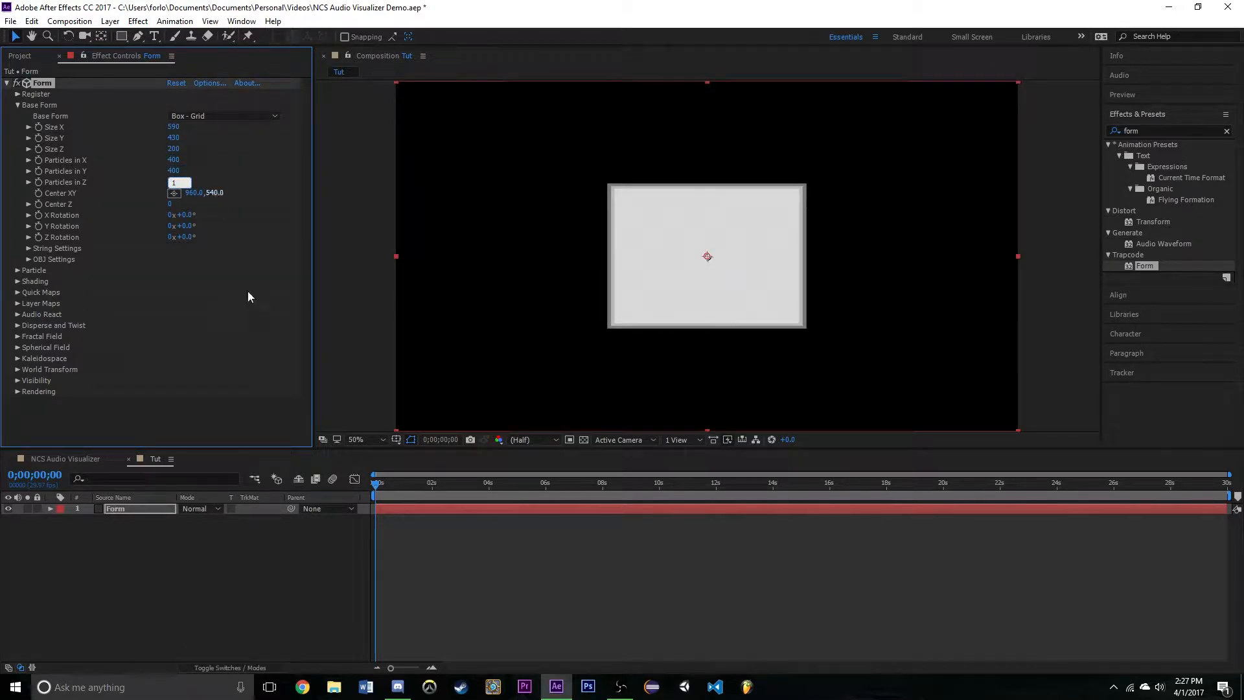
left_click(255, 149)
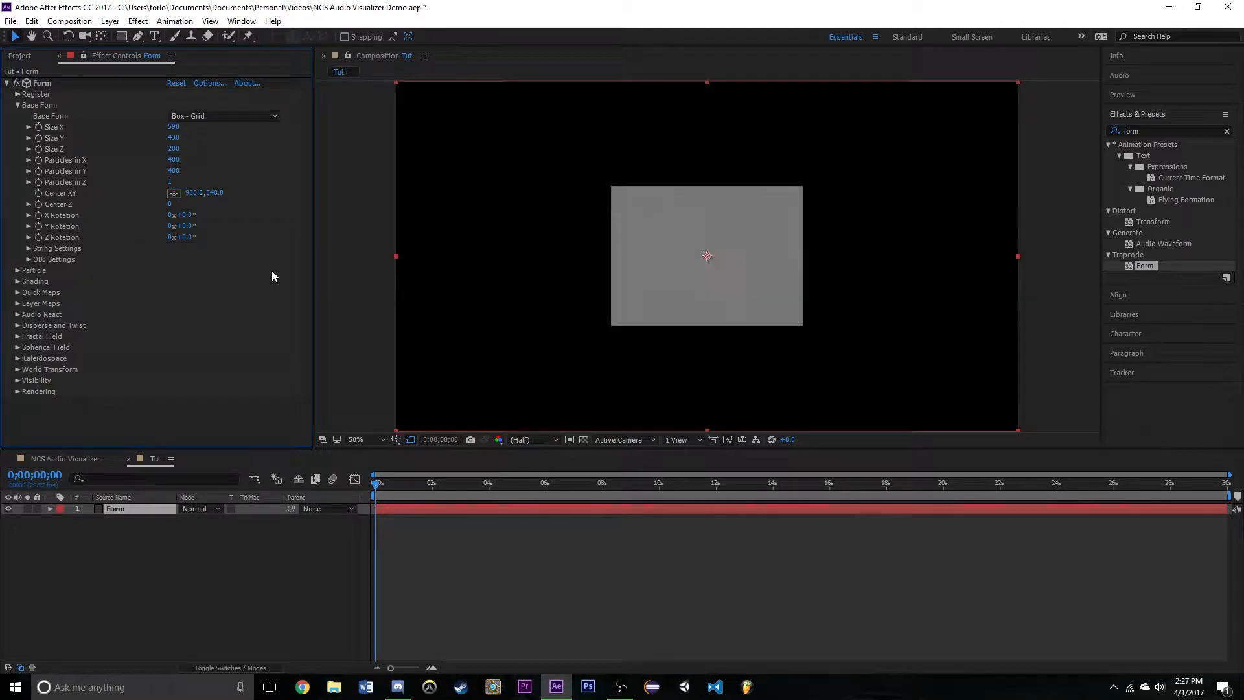
- Change the Form effect's particle color to a bright green
left_click(18, 270)
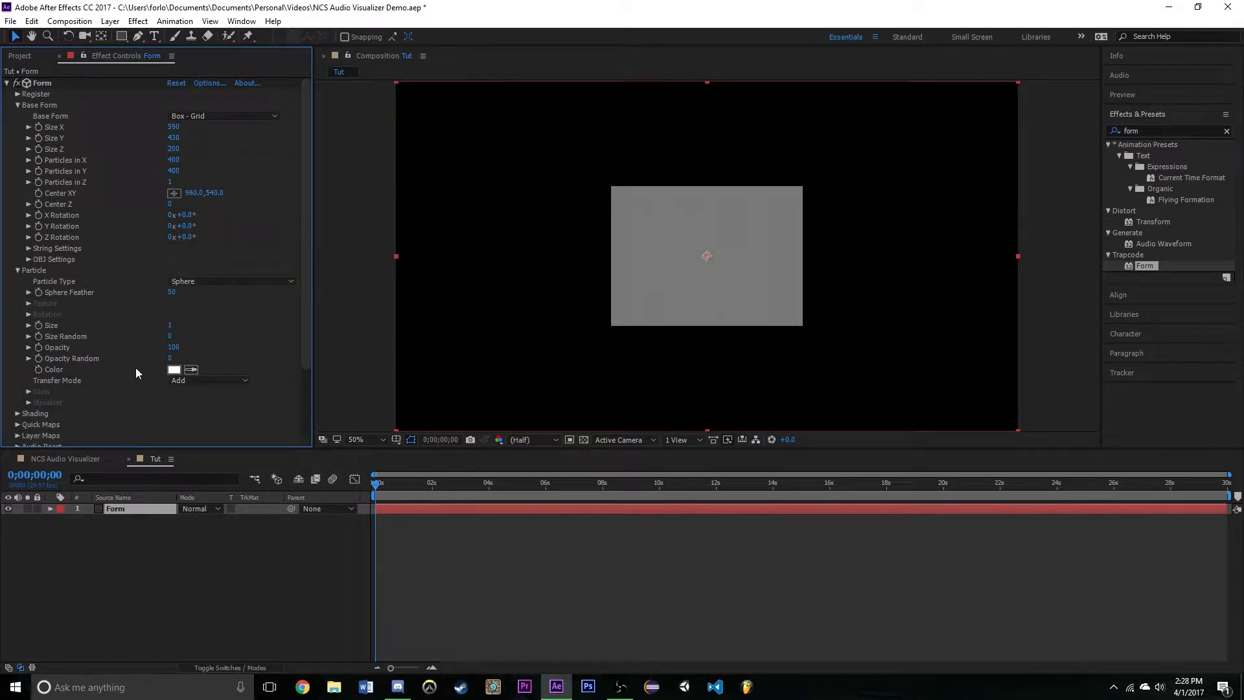
left_click(173, 370)
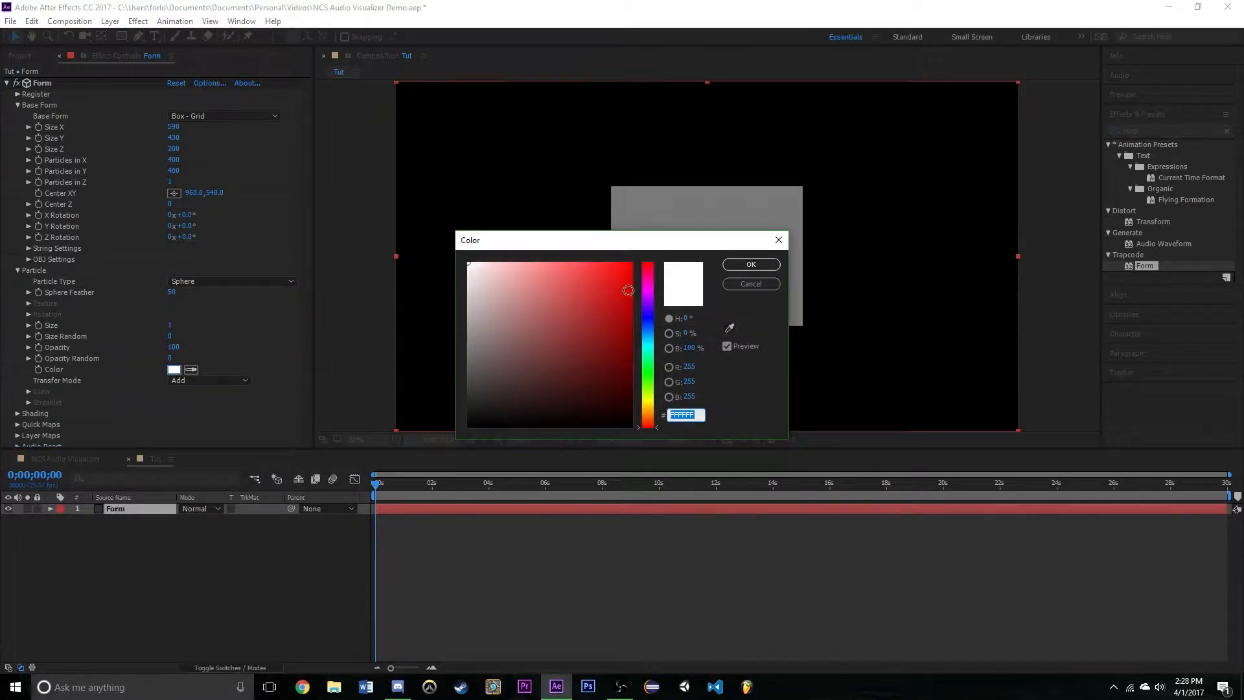
left_click(648, 370)
left_click(597, 323)
left_click_drag(604, 299, 697, 211)
left_click(751, 263)
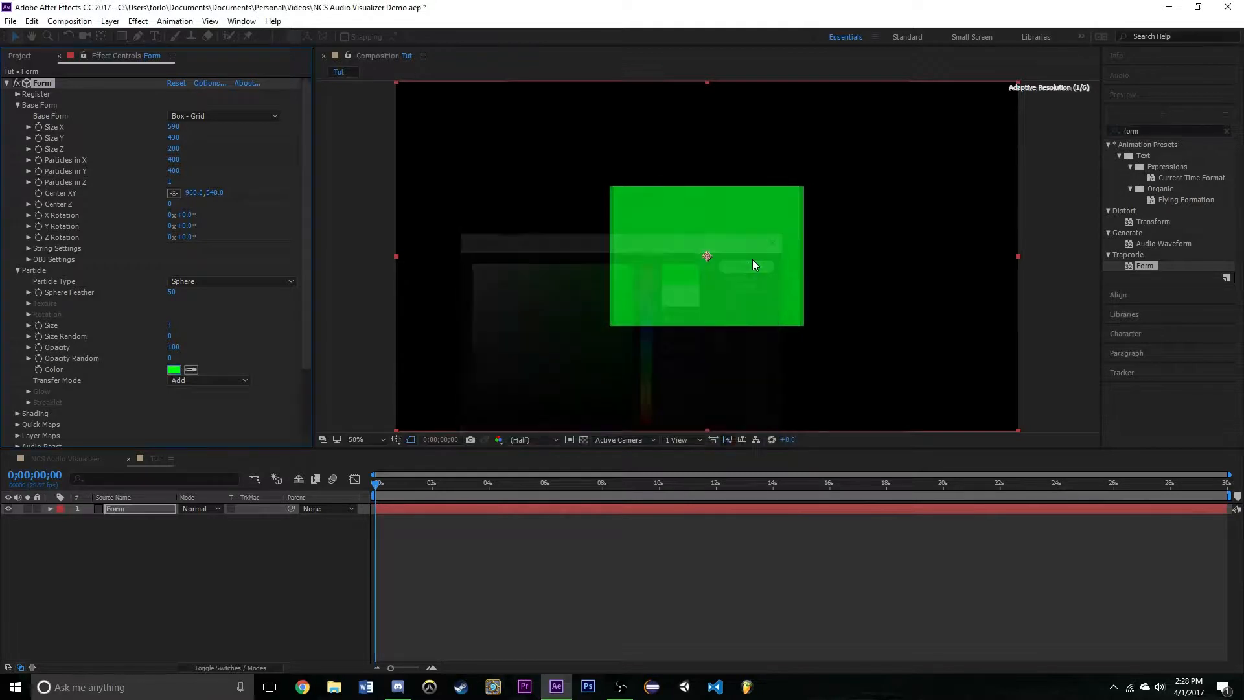
- Add the Tobu_Itro_-_Hope_(mp3.pm).mp3 project item to the Tut timeline below the Form layer
scroll(114, 289, "down", 3)
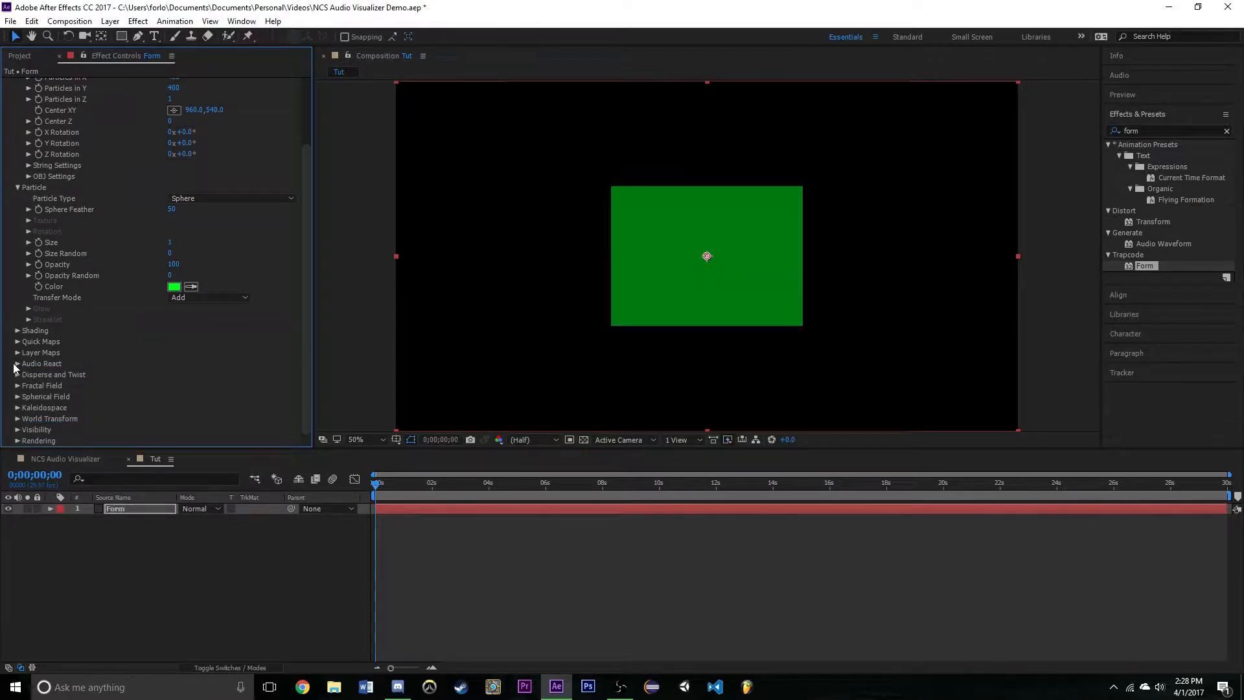
left_click(18, 364)
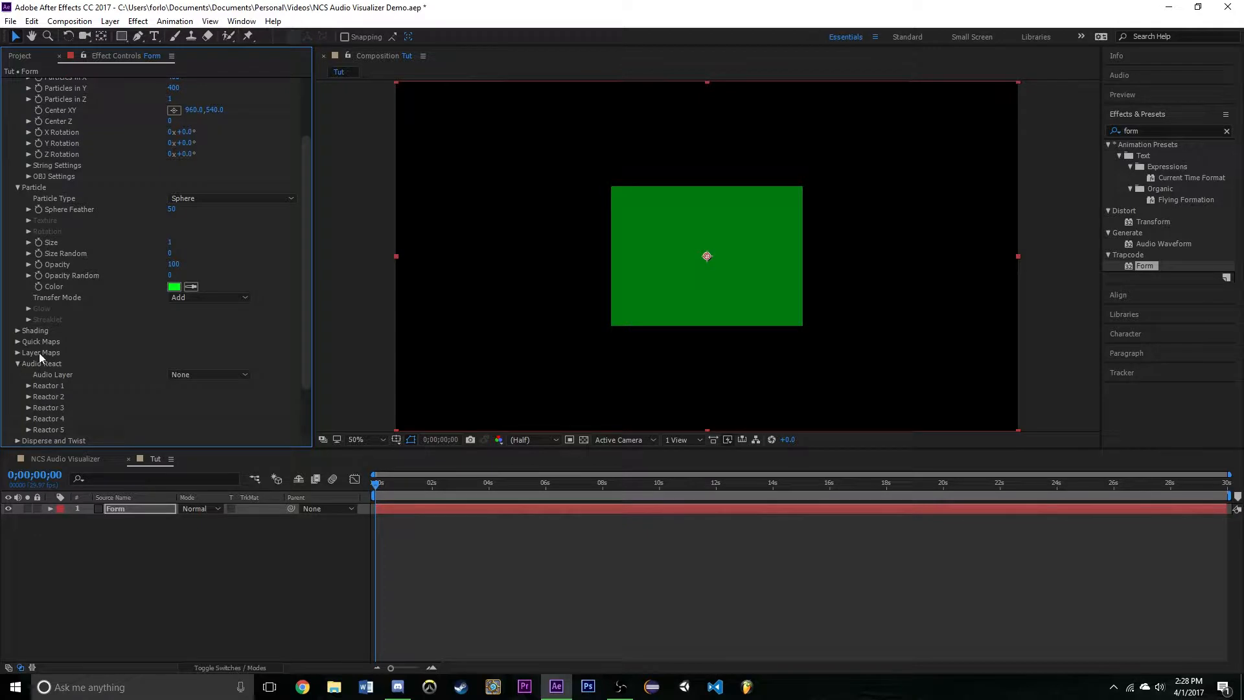
left_click(18, 55)
left_click_drag(54, 259, 265, 563)
- Set the Form layer's Audio React audio layer to Tobu_Itro_-_Hope_(mp3.pm).mp3
left_click(115, 509)
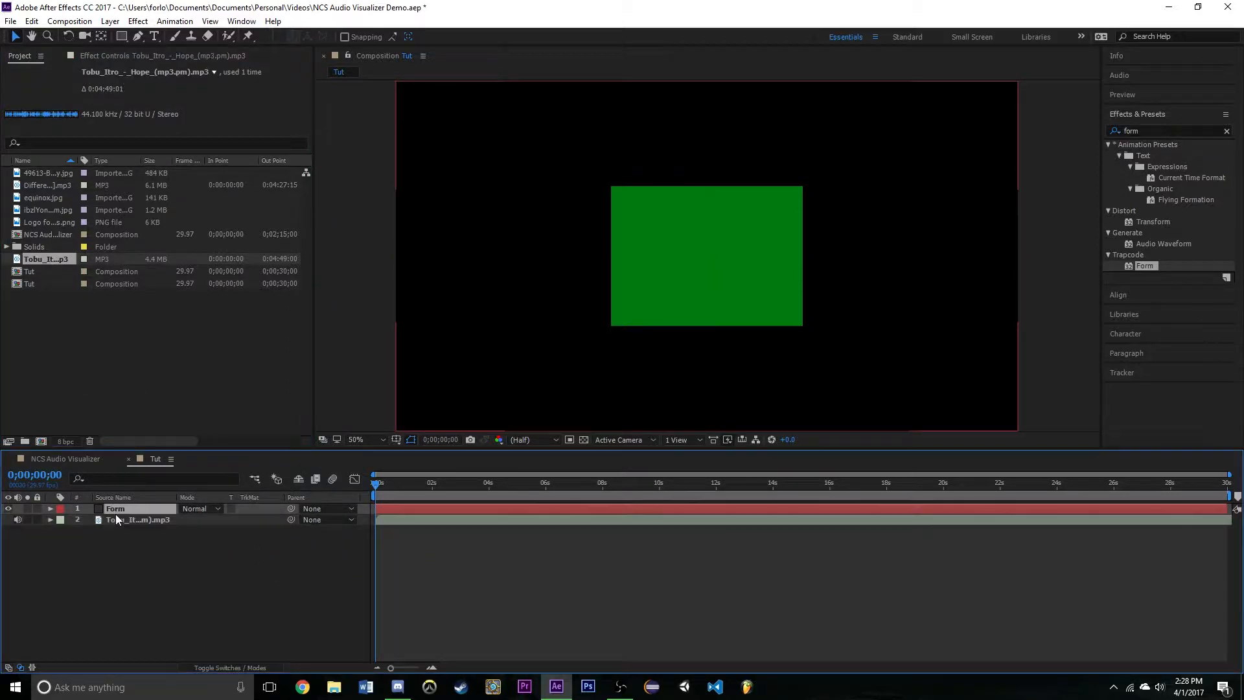
left_click(99, 55)
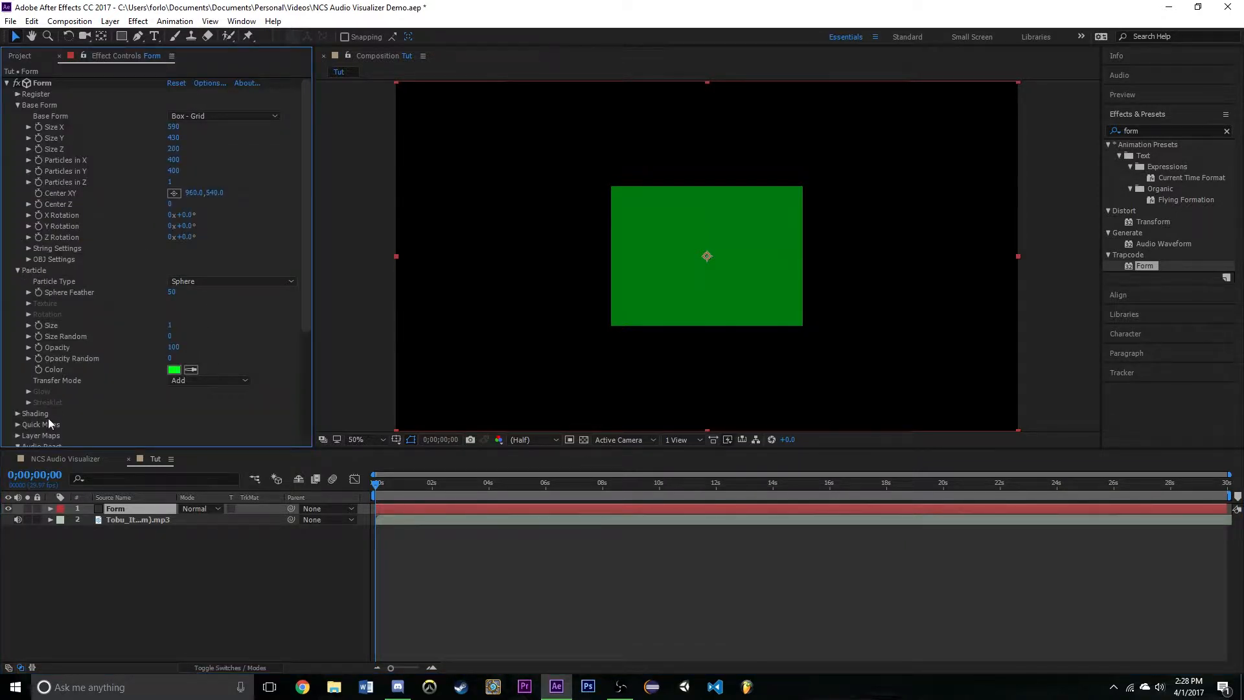
scroll(51, 416, "down", 3)
left_click(193, 341)
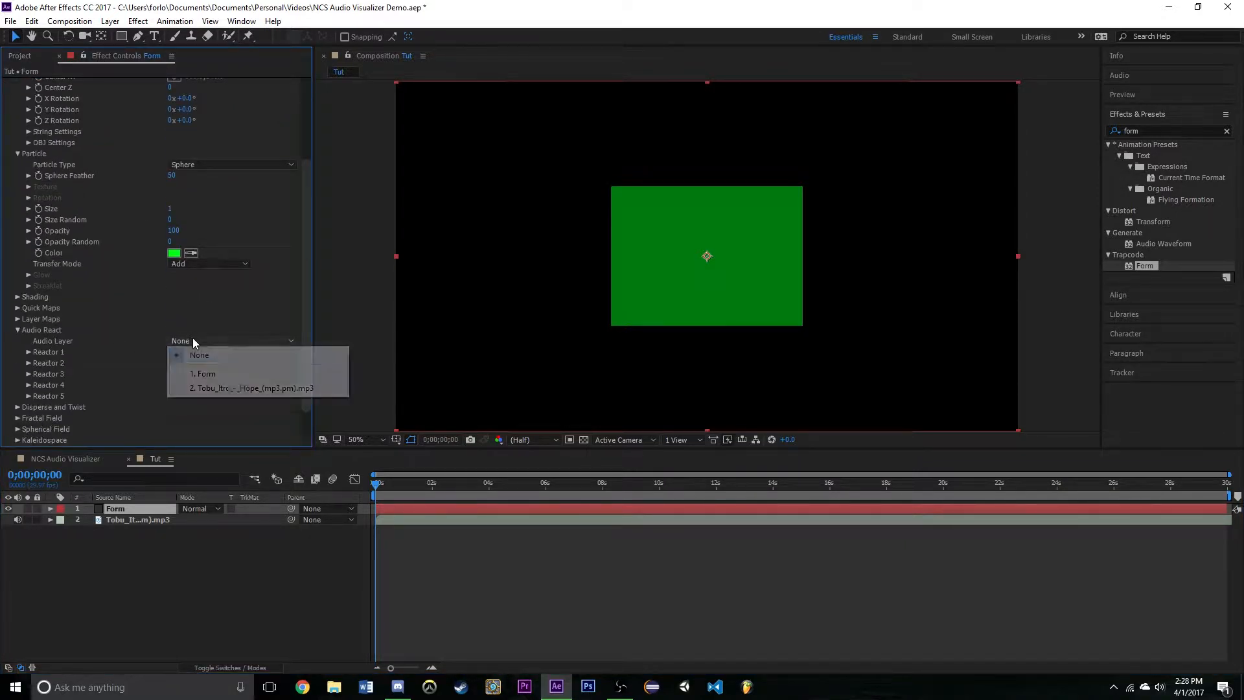
left_click(247, 388)
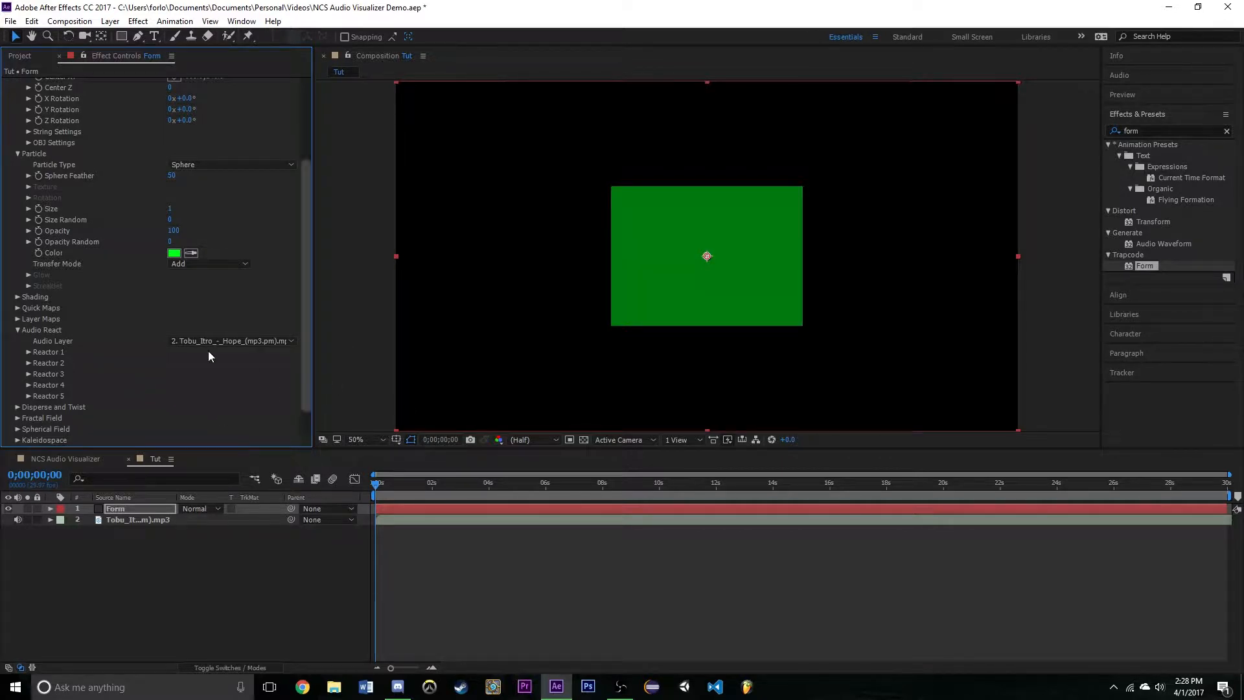
- Map Reactor 1 of the Audio React settings to Fractal
left_click(26, 352)
scroll(25, 352, "down", 1)
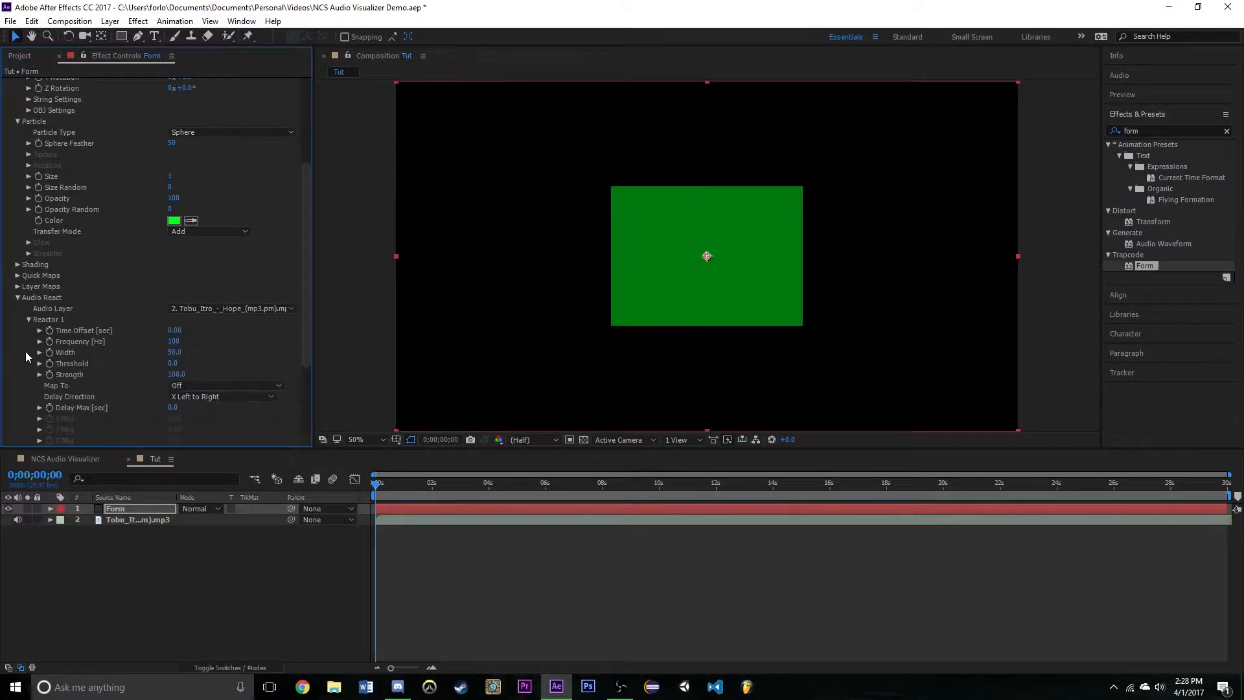
left_click(212, 388)
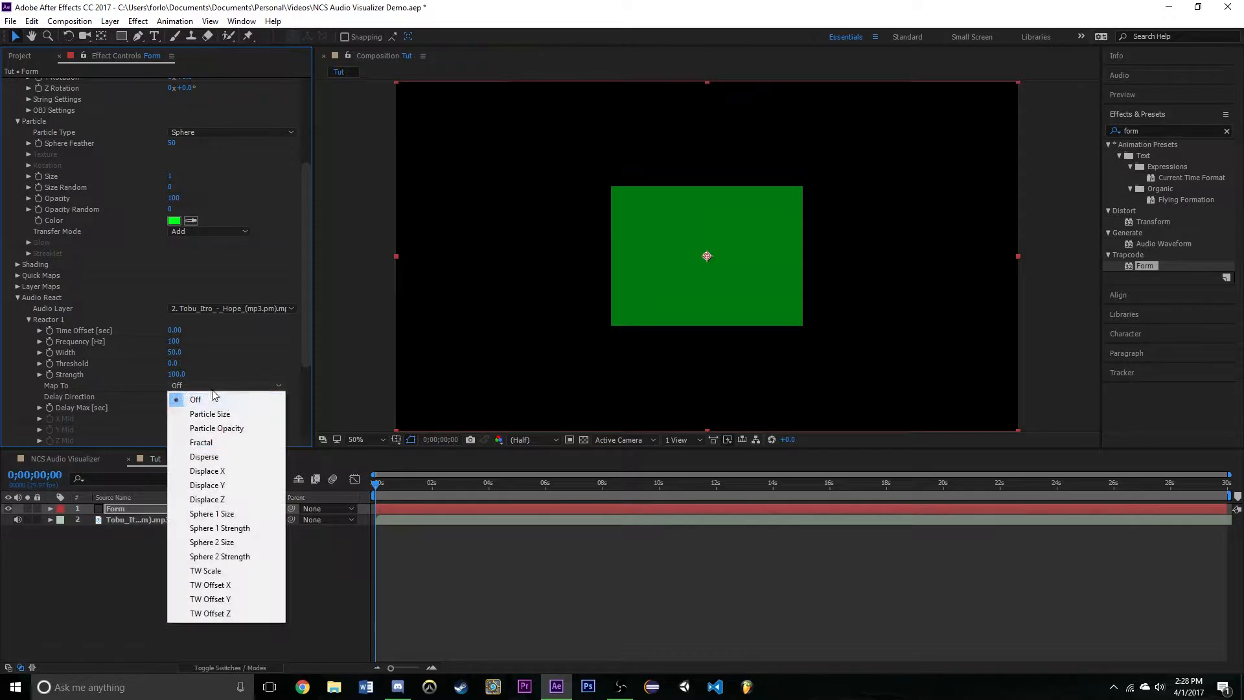
left_click(217, 443)
- Map Reactor 2 of the Audio React settings to Sphere 1 Size
scroll(50, 334, "down", 3)
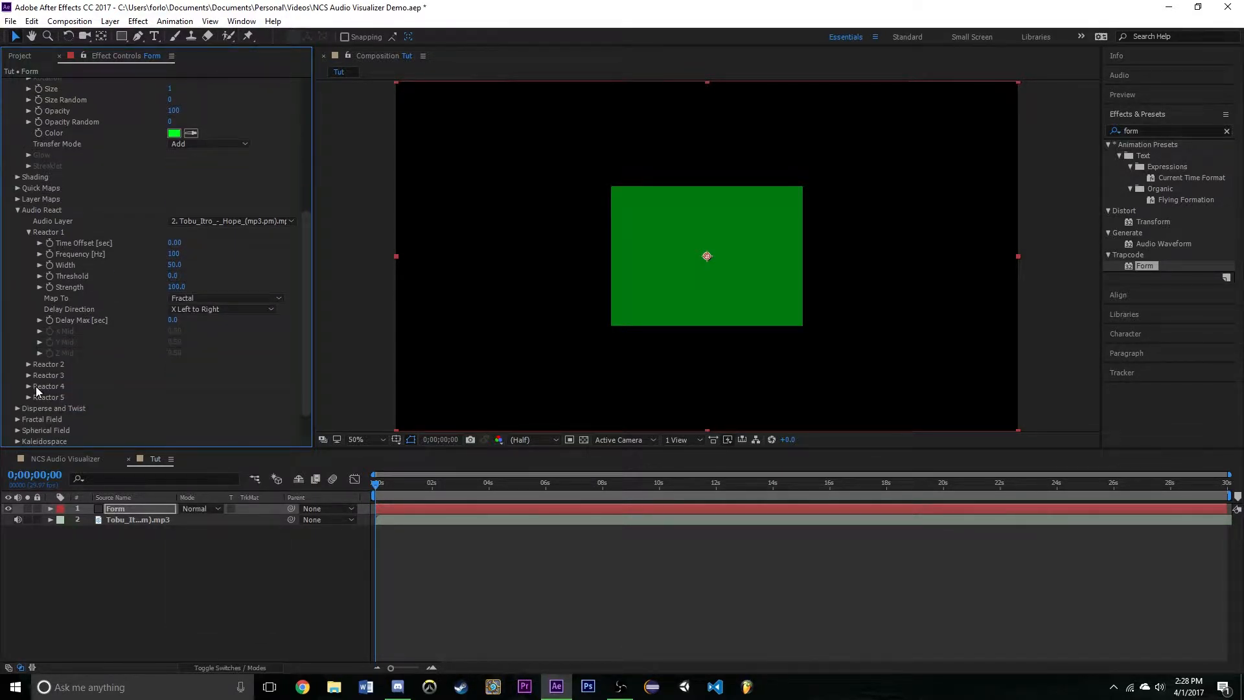
left_click(28, 365)
scroll(28, 365, "down", 2)
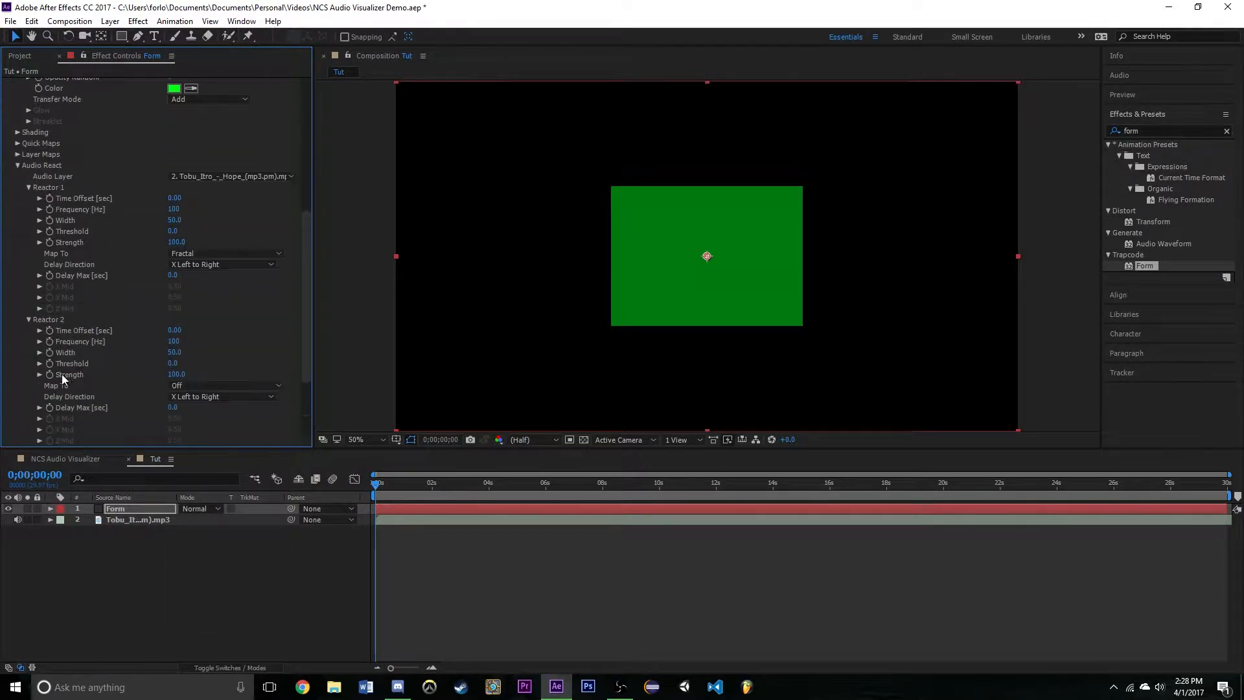
left_click(207, 387)
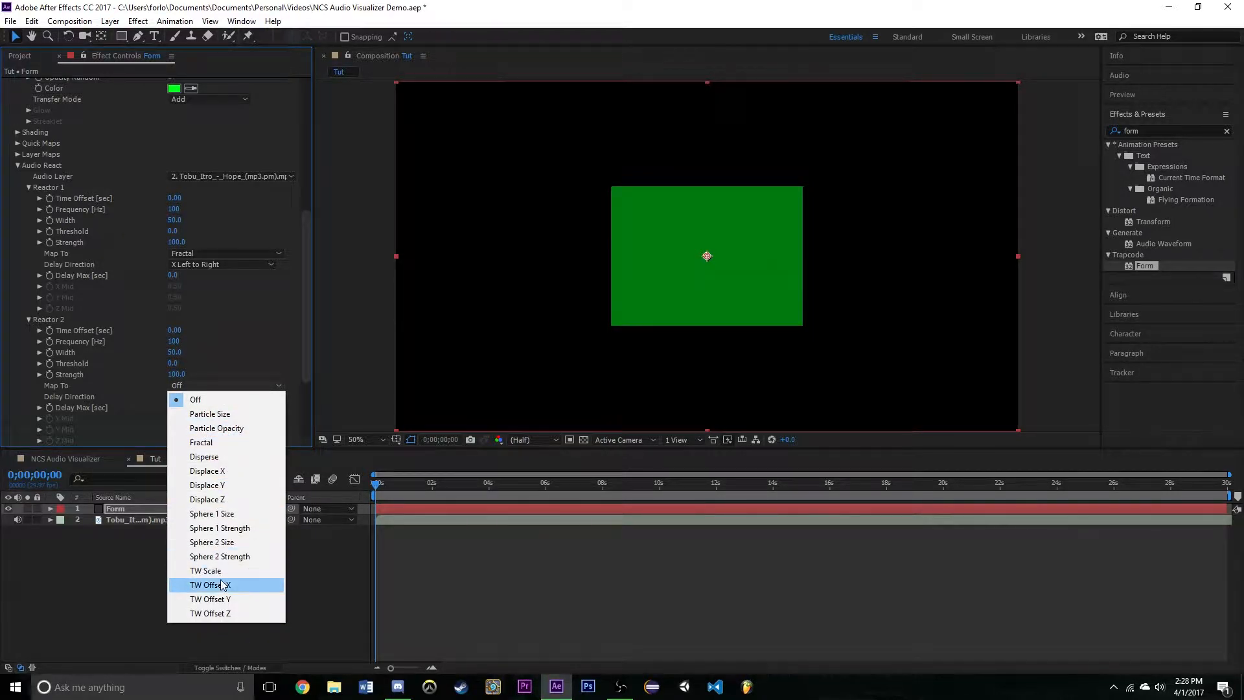
left_click(241, 513)
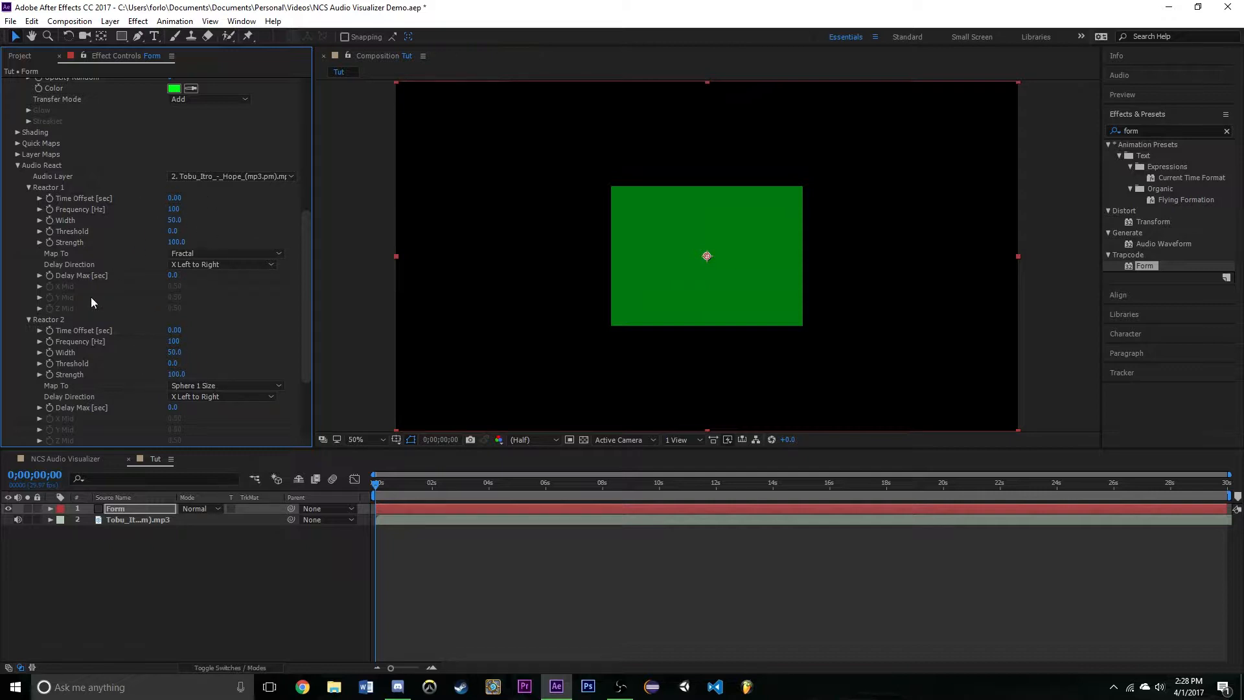
- Set the Fractal Field's Displace to 50 and preview the frame at 0;00;01;06
scroll(53, 182, "down", 4)
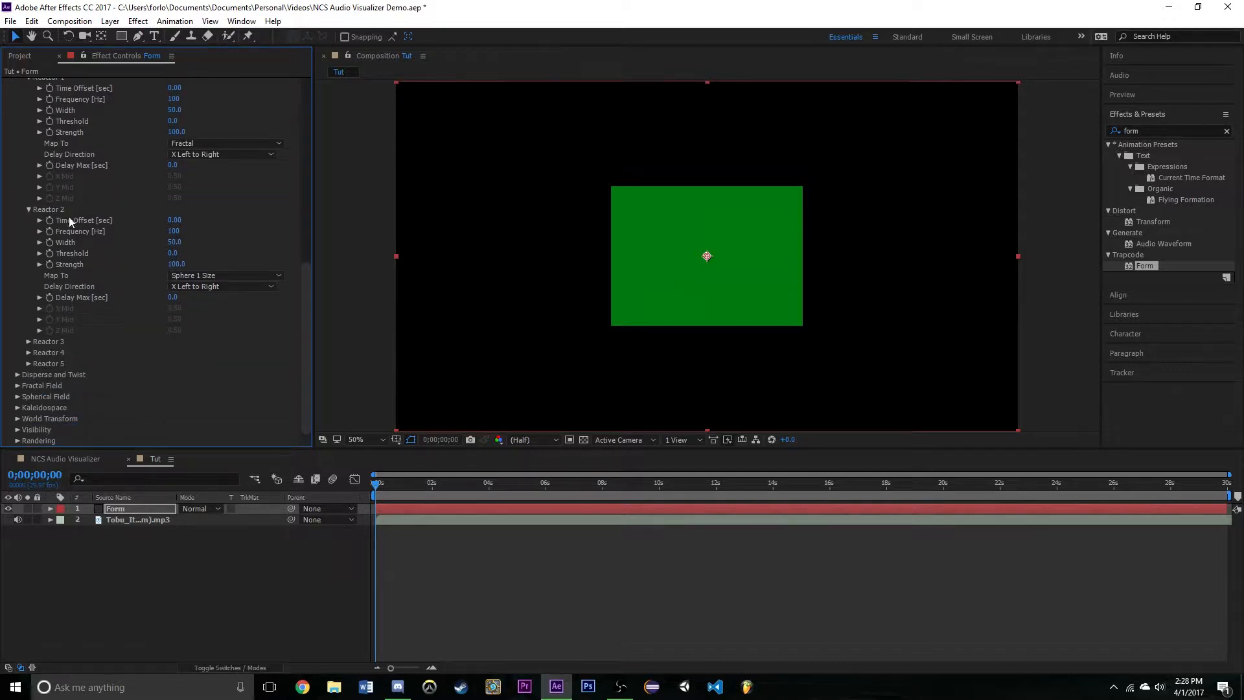
left_click(17, 386)
scroll(104, 359, "down", 6)
scroll(168, 341, "down", 2)
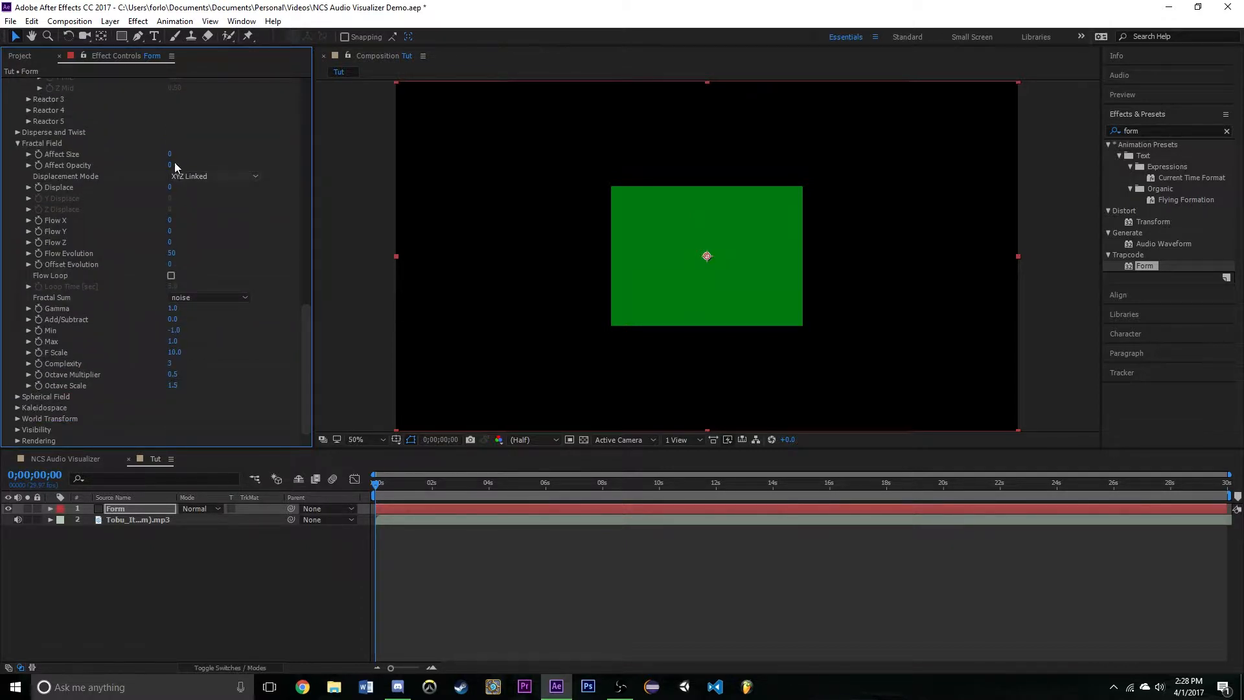
left_click(169, 187)
type("50")
key("Return")
left_click(410, 483)
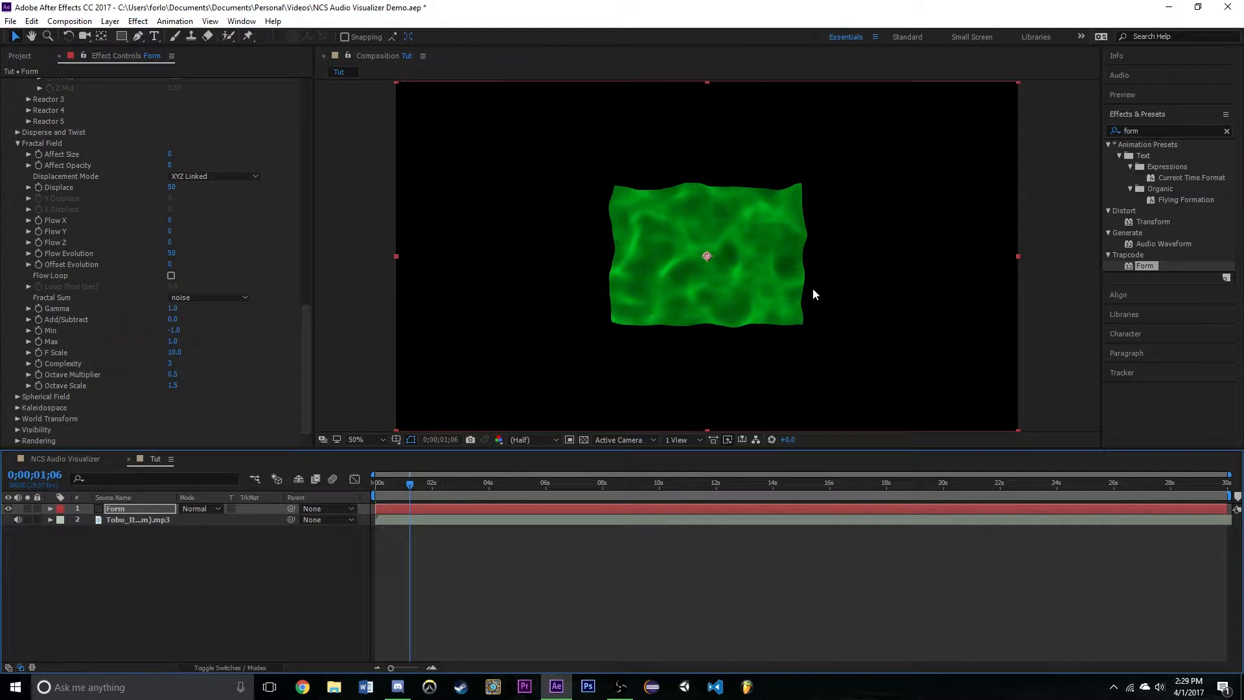
- Set the Fractal Field's Flow Evolution to 95 and Flow Y to -167
left_click(169, 232)
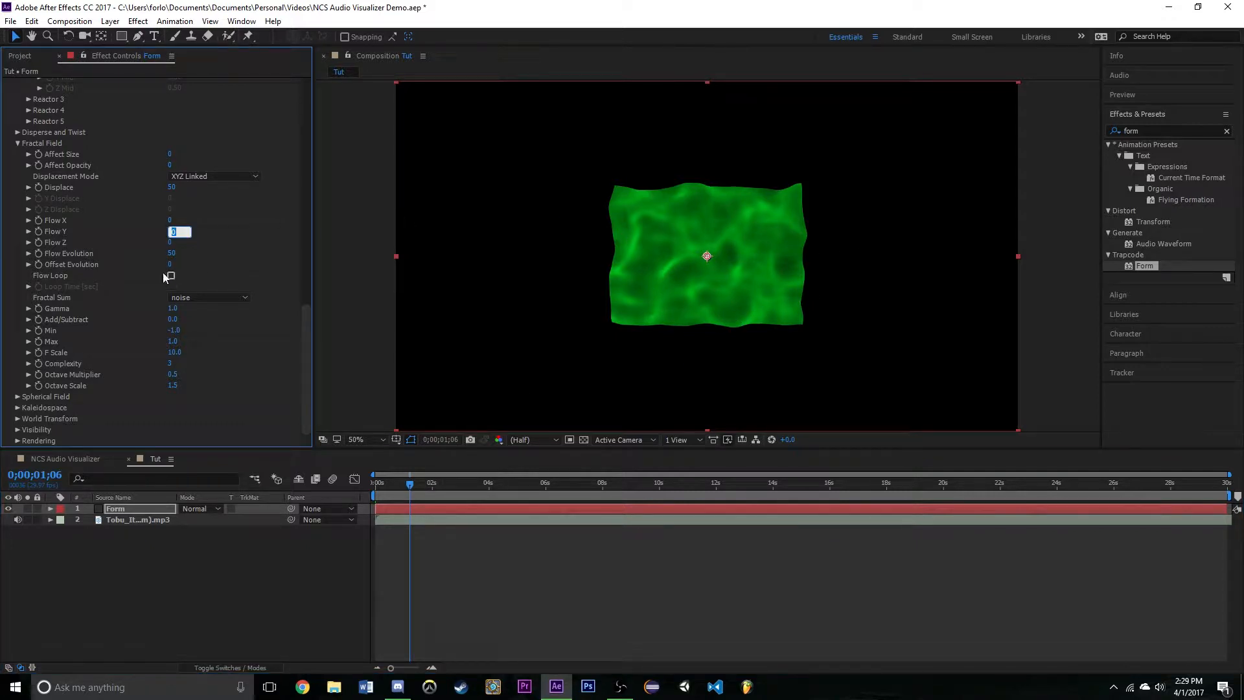
left_click(170, 254)
type("195")
key("Return")
left_click(169, 231)
type("-167")
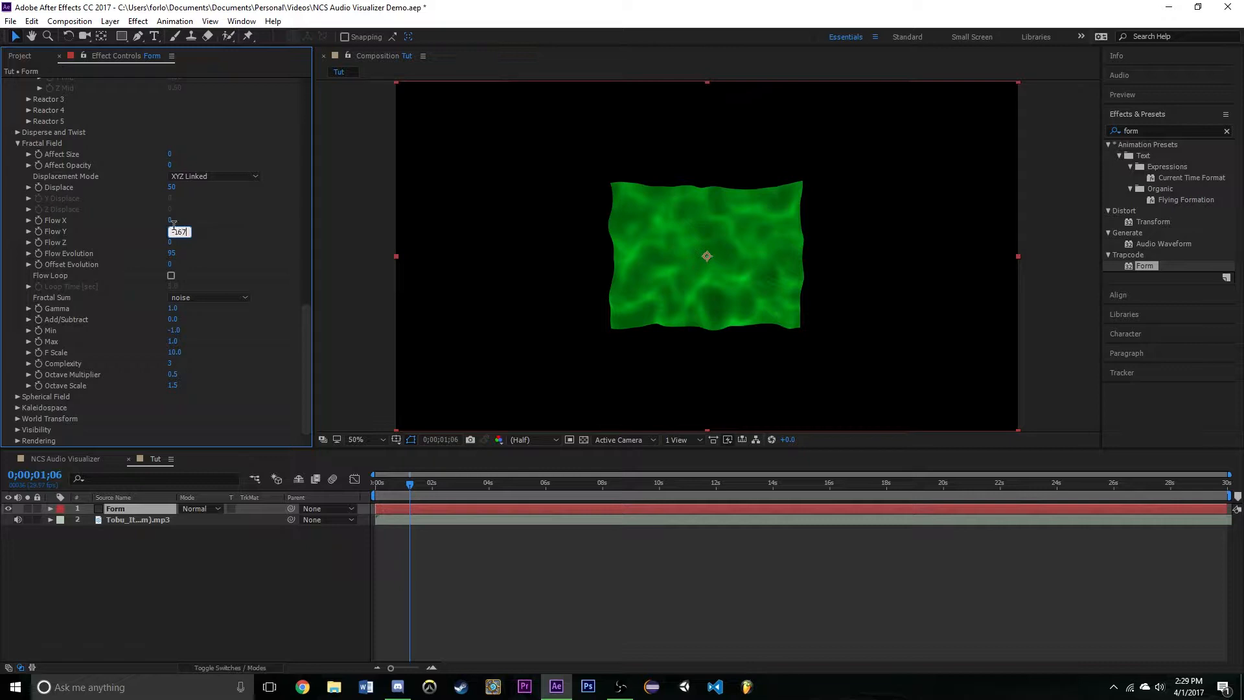
key("Return")
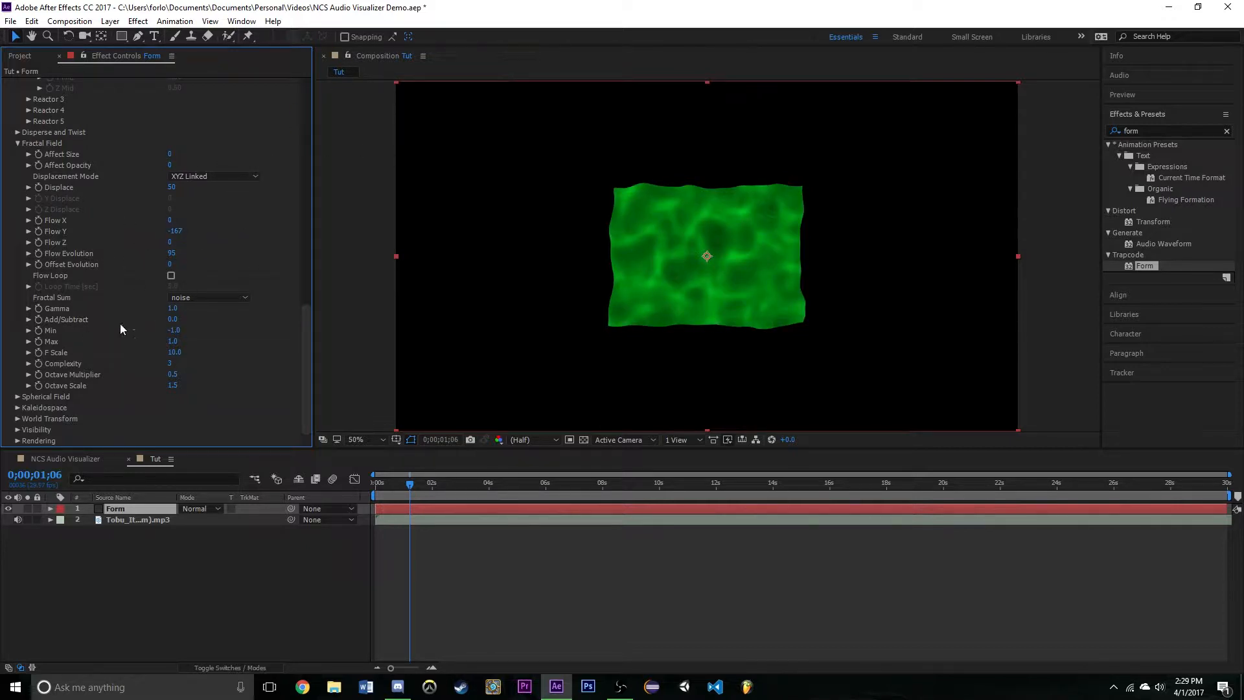
- Set the Strength of Sphere 1 in Form's Spherical Field to 100
scroll(45, 250, "up", 2)
scroll(45, 252, "down", 2)
left_click(17, 397)
scroll(126, 336, "down", 1)
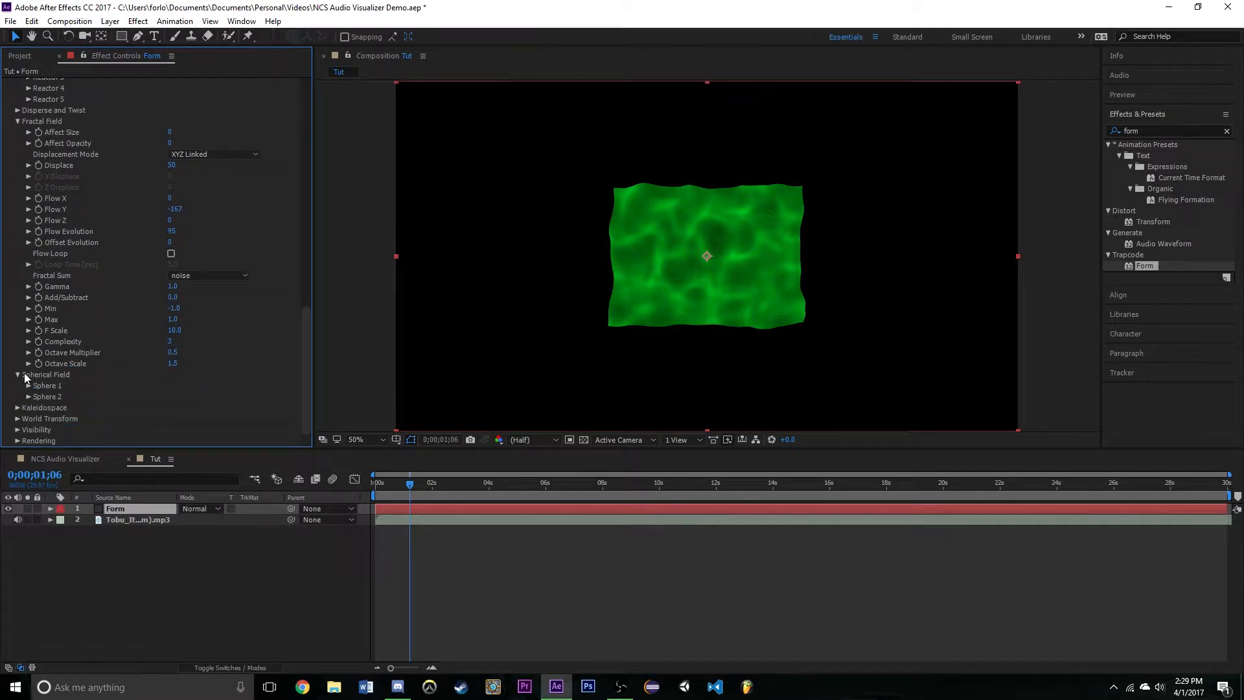
left_click(28, 386)
scroll(111, 320, "down", 3)
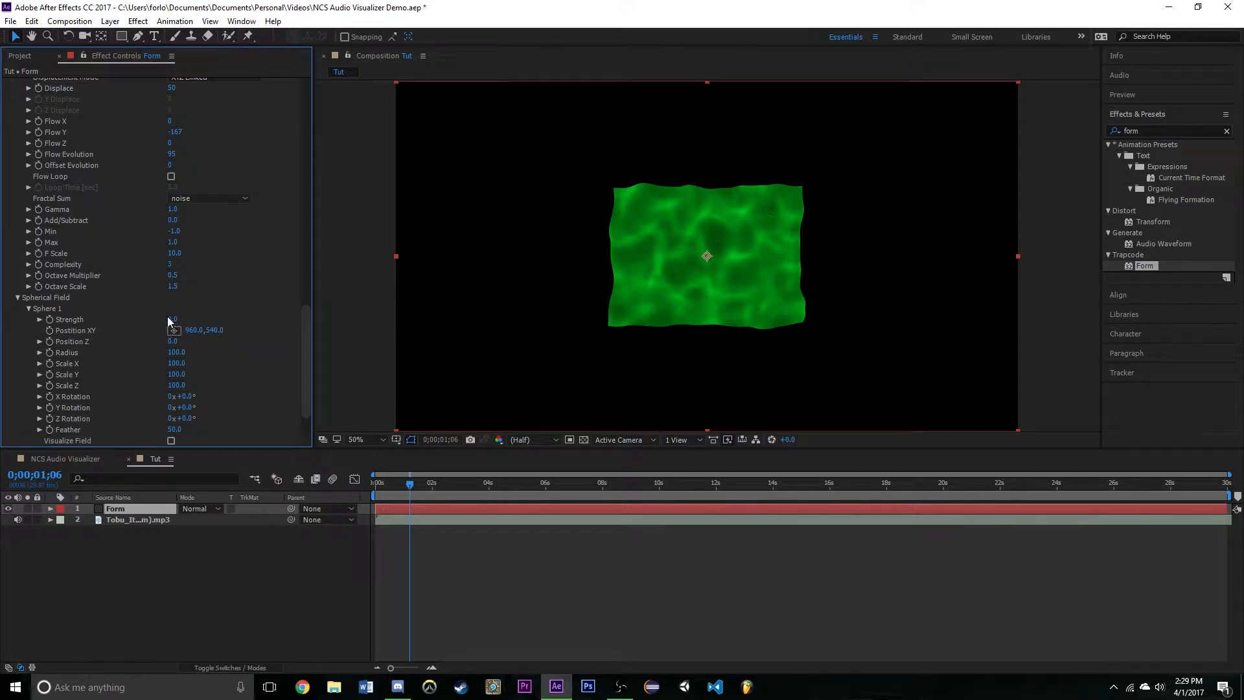
left_click_drag(171, 319, 289, 331)
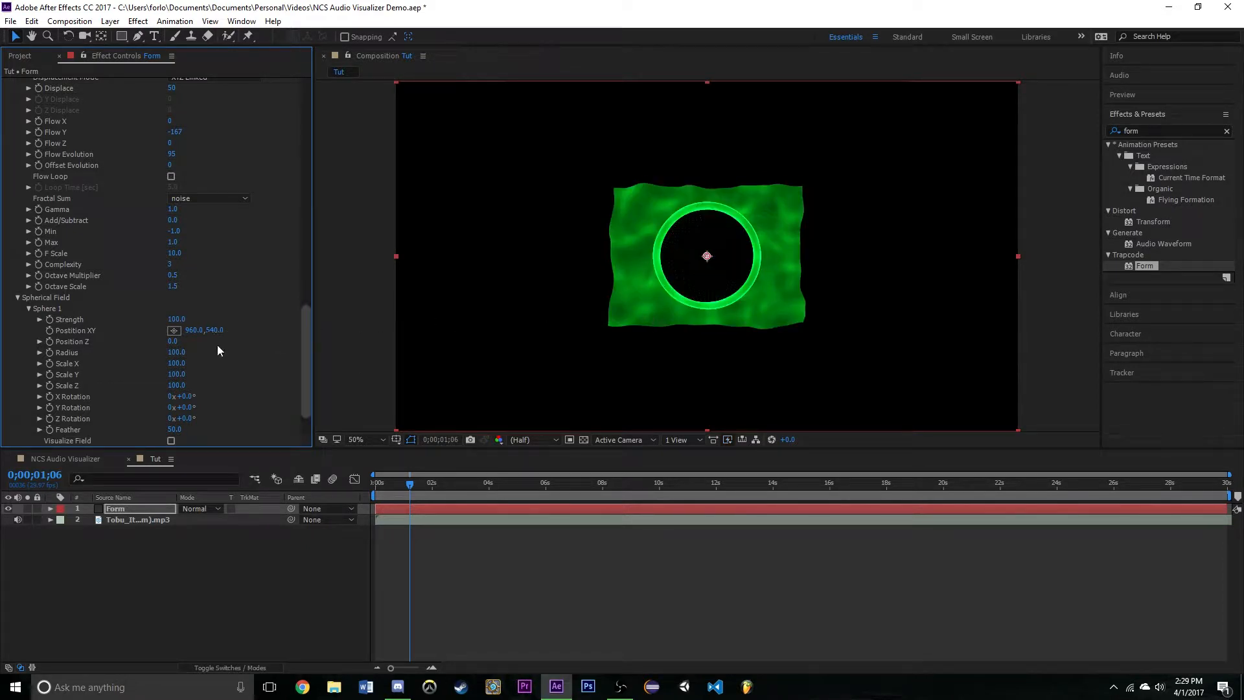
- Set Sphere 1's Radius to 420 and check the frame at 0;00;01;02
left_click(172, 352)
type("420")
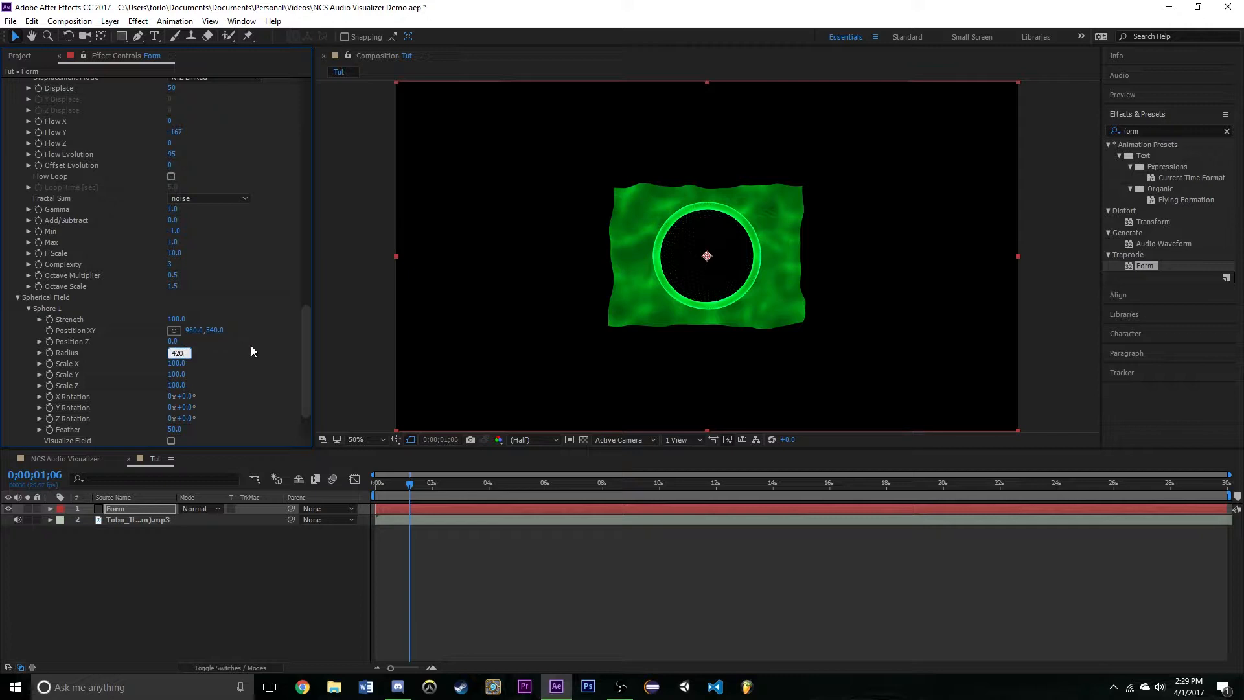
key("Return")
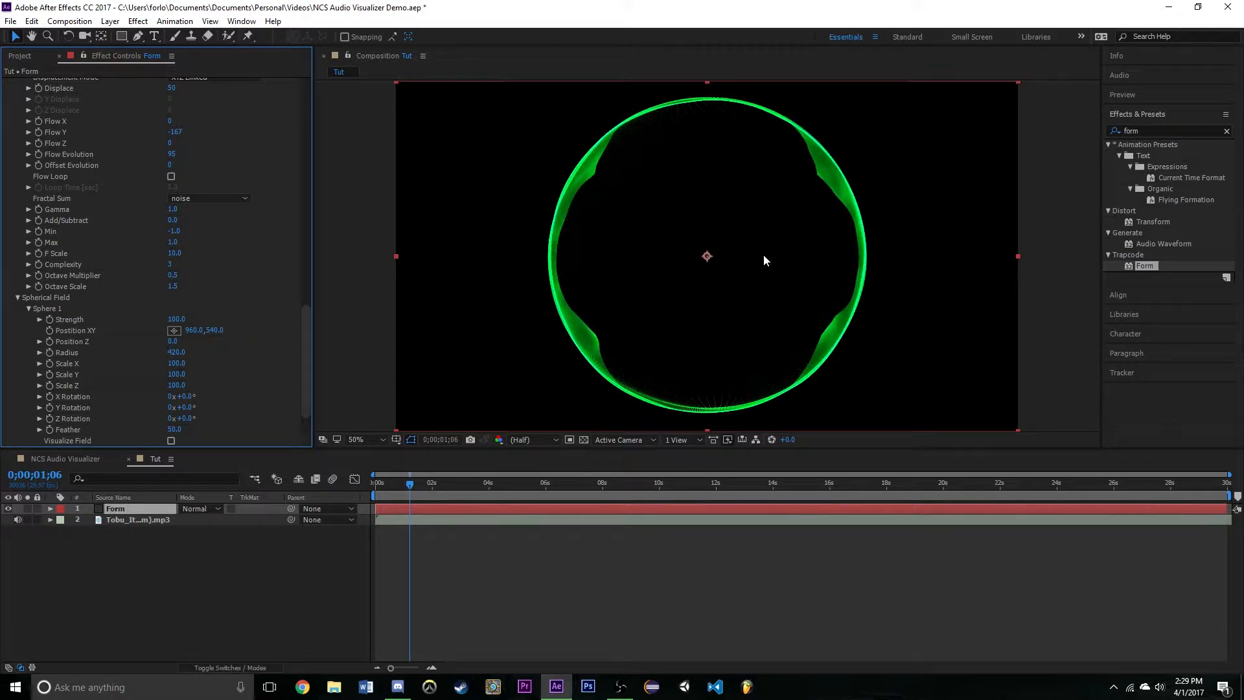
scroll(228, 328, "down", 3)
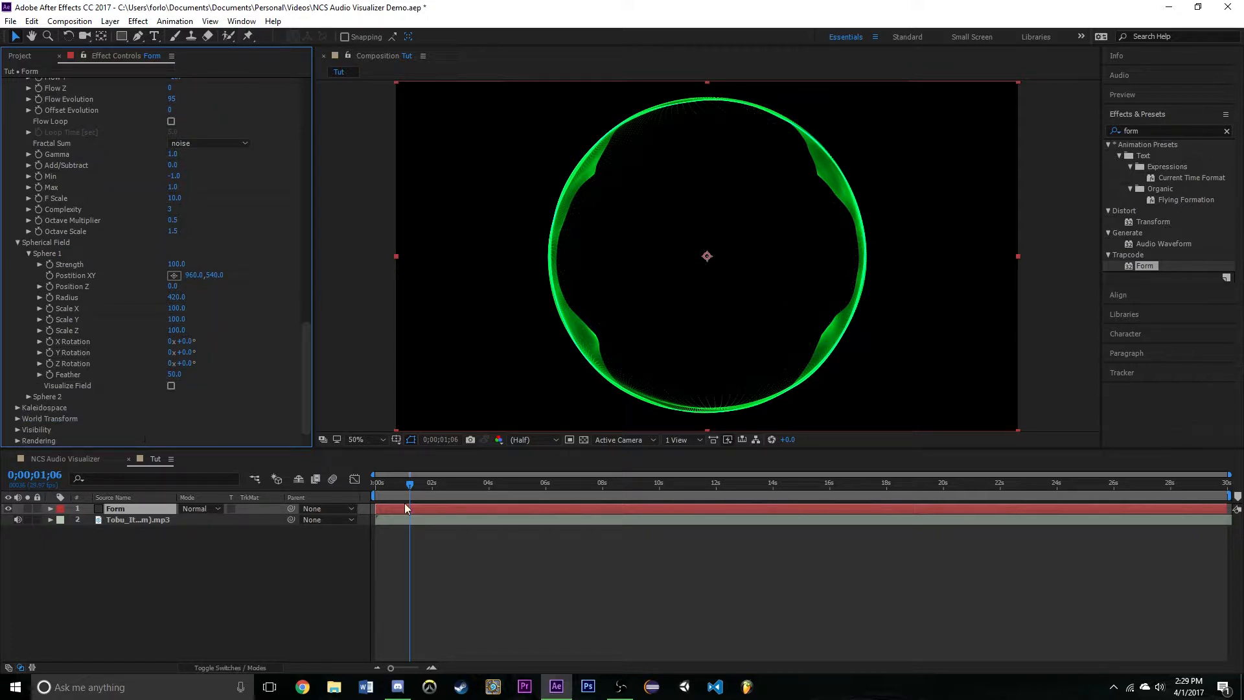
left_click_drag(408, 485, 405, 484)
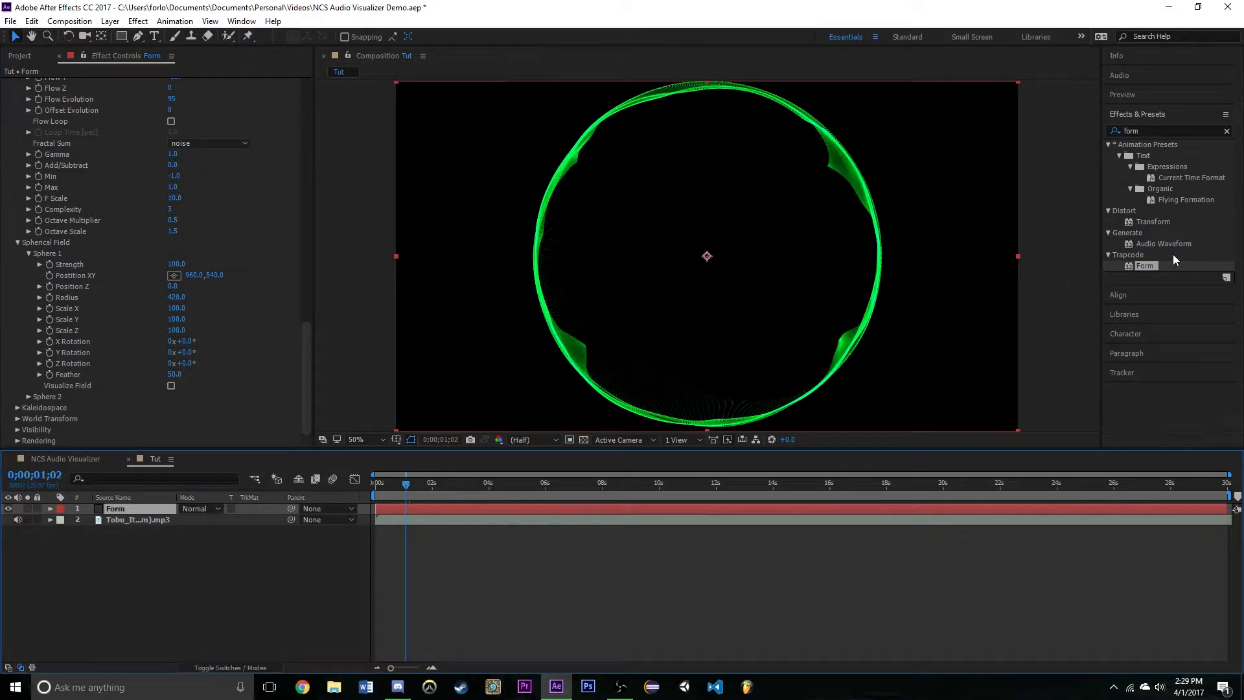
- Find the Stylize Glow effect and apply it to the Form layer
left_click(1168, 121)
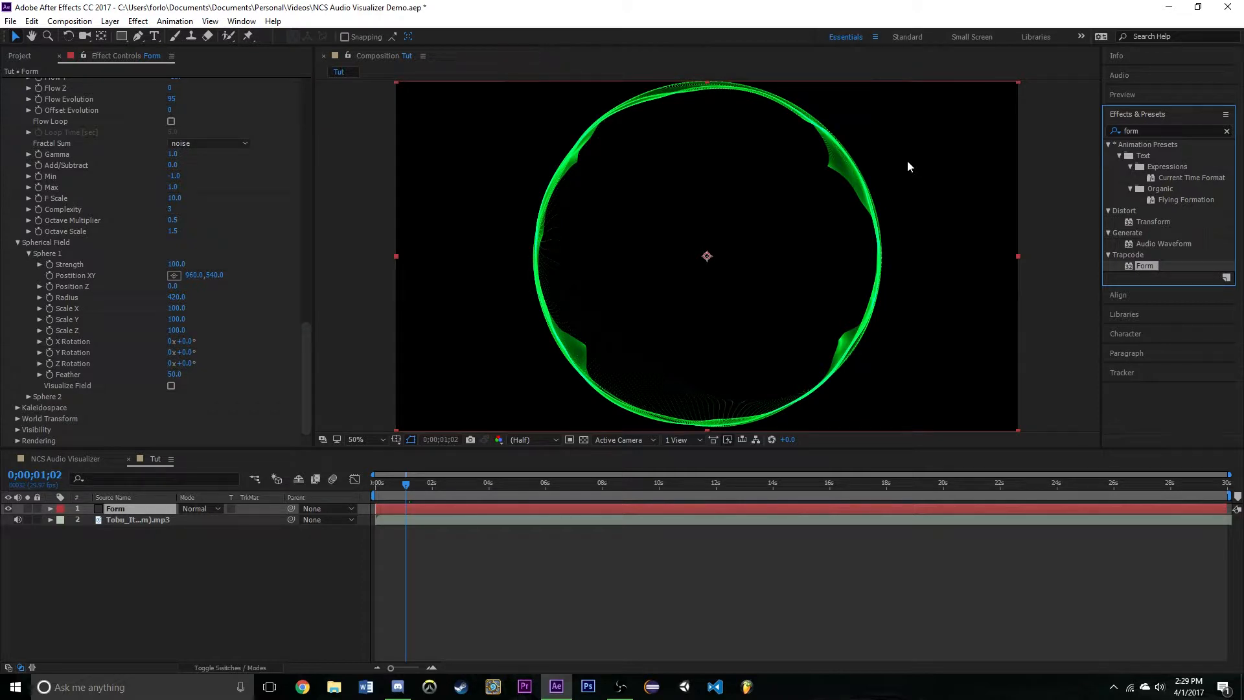
left_click(1167, 130)
type("g")
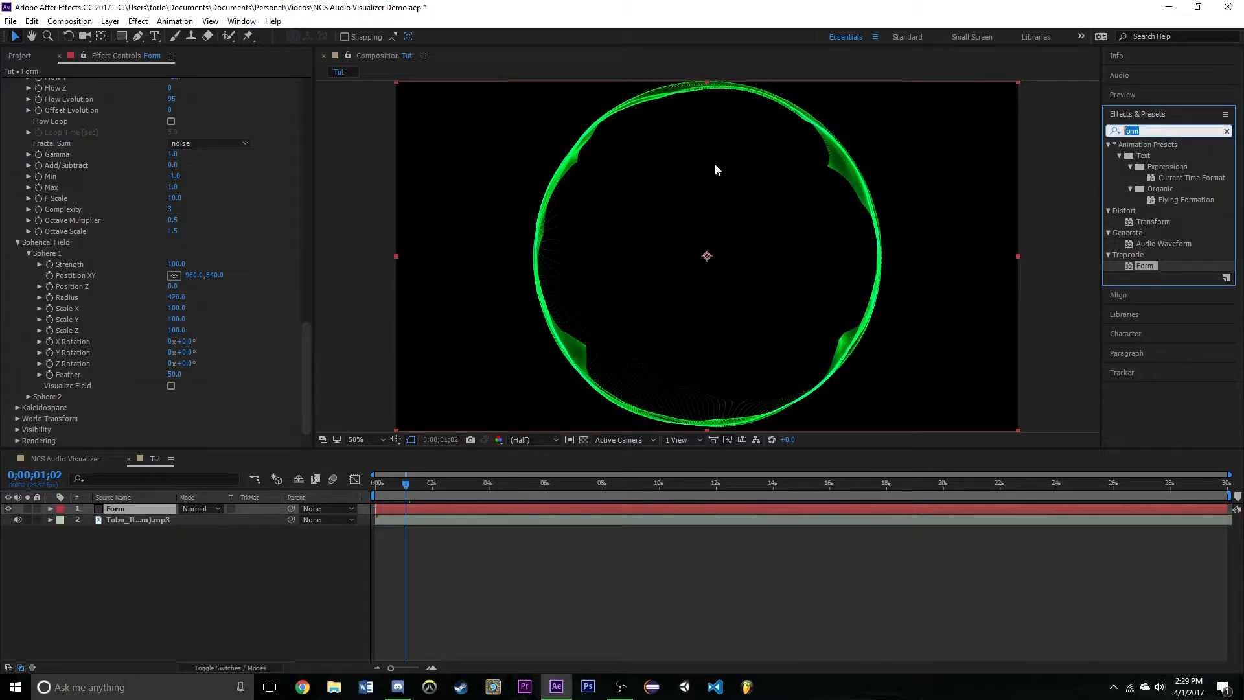
type("low")
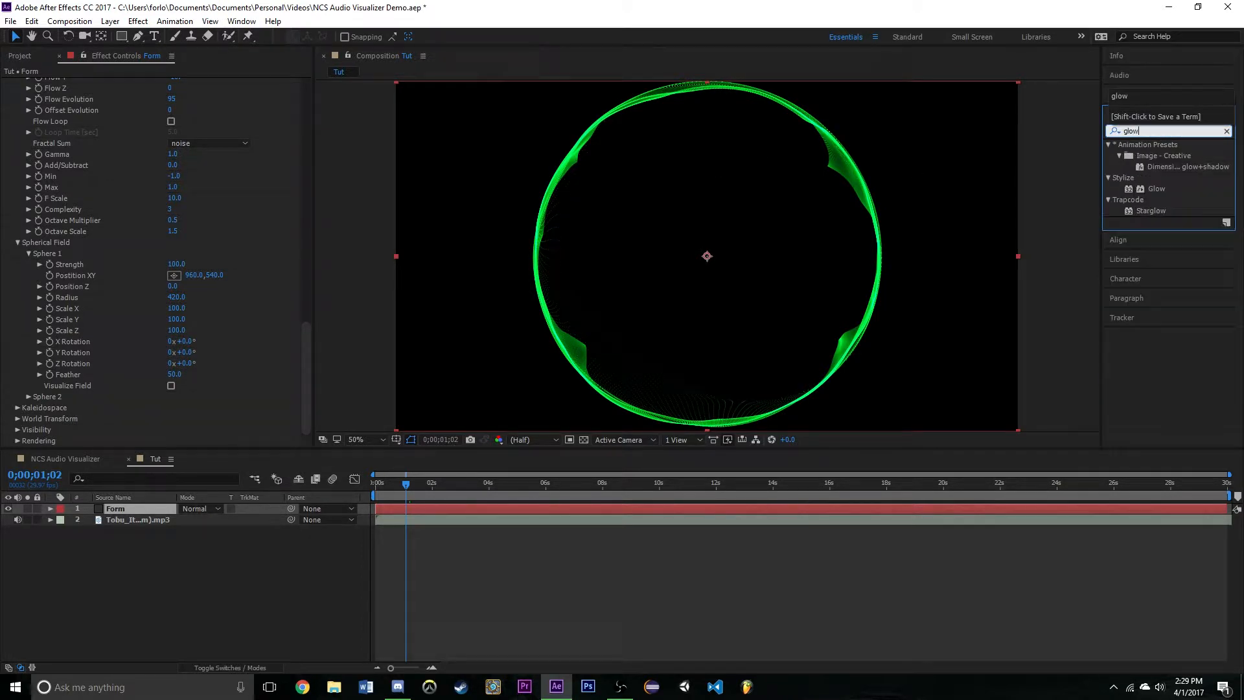
left_click(1167, 187)
left_click_drag(1156, 189, 120, 507)
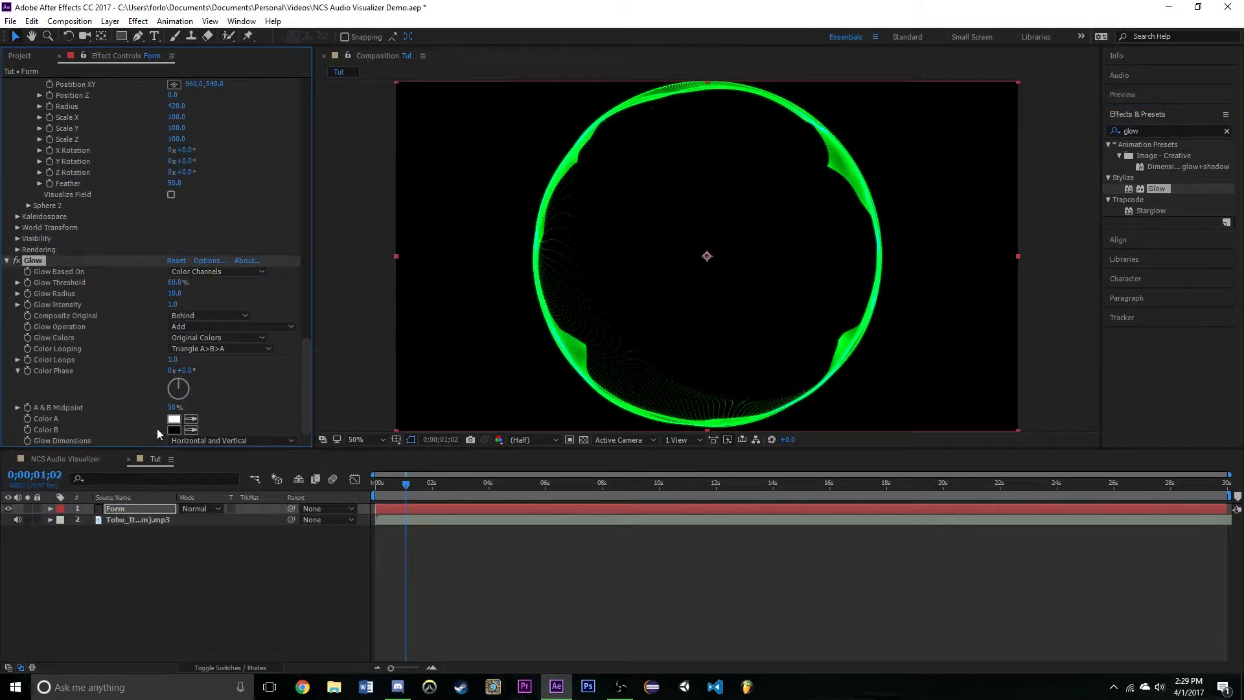
- Set the Glow Intensity to 1.2 and the Glow Radius to 15
left_click(172, 304)
type("1.")
left_click(173, 293)
type("15")
key("Return")
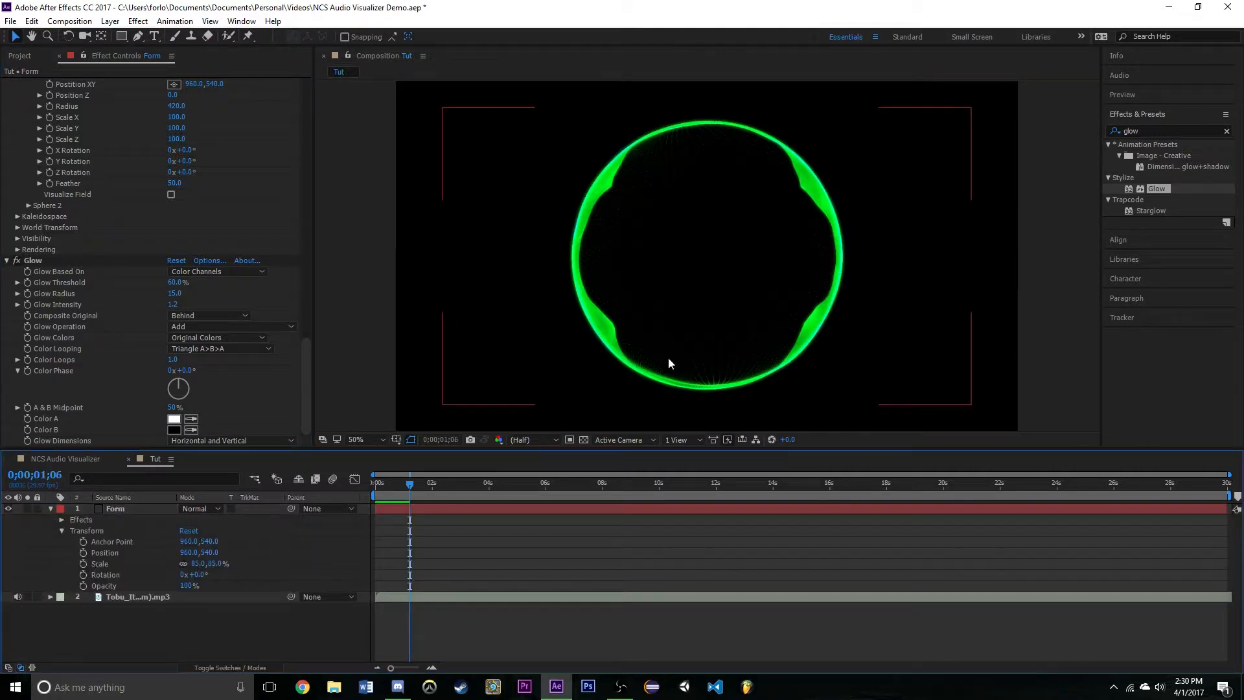
key("apostrophe")
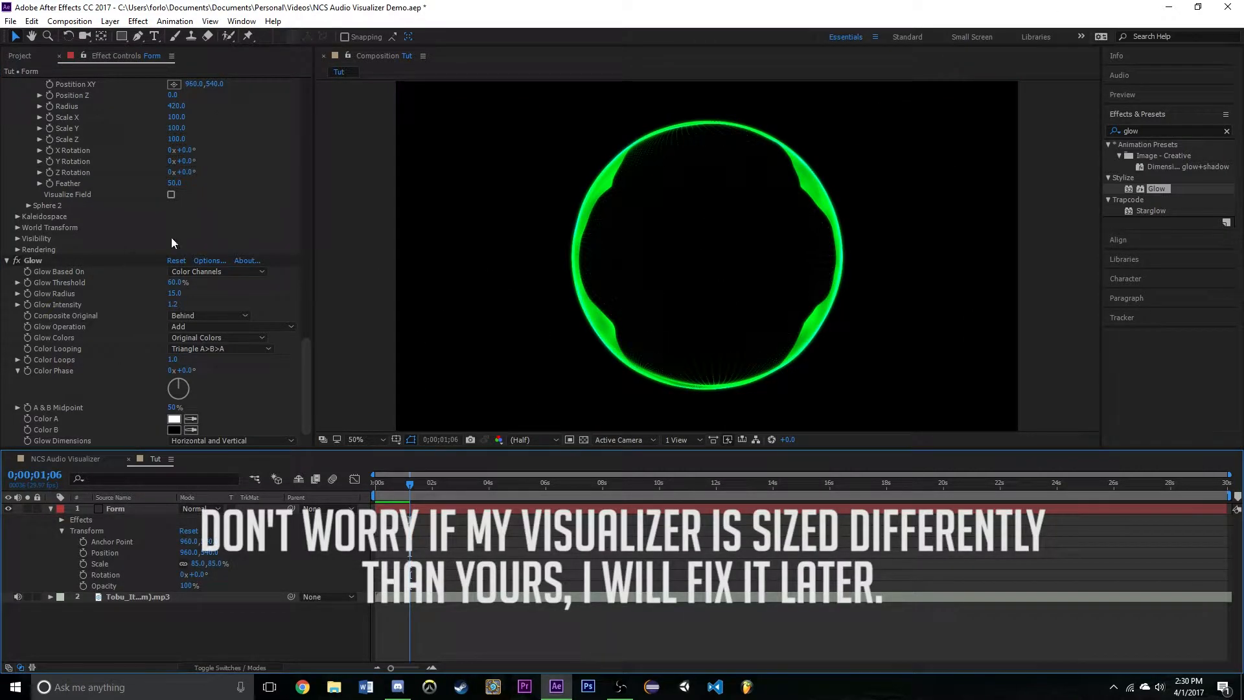
- Try the Strength of Audio React's Reactor 2 at 80 and settle on 70
left_click_drag(305, 368, 310, 329)
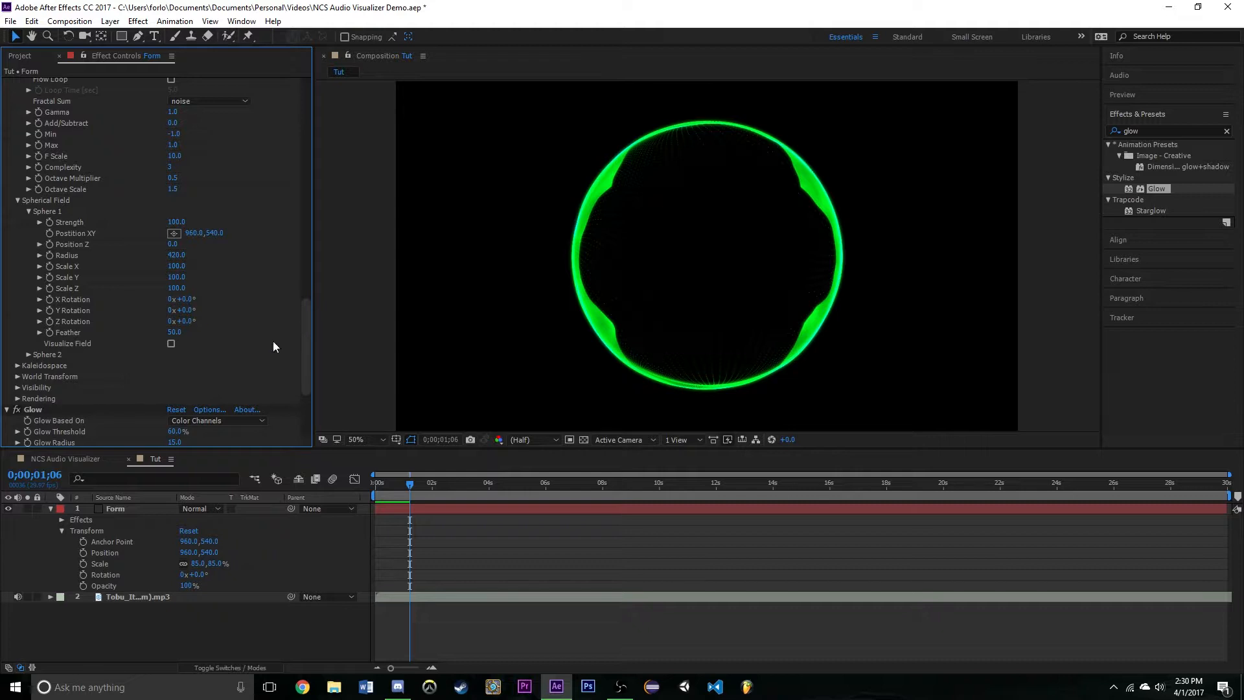
left_click_drag(305, 355, 297, 275)
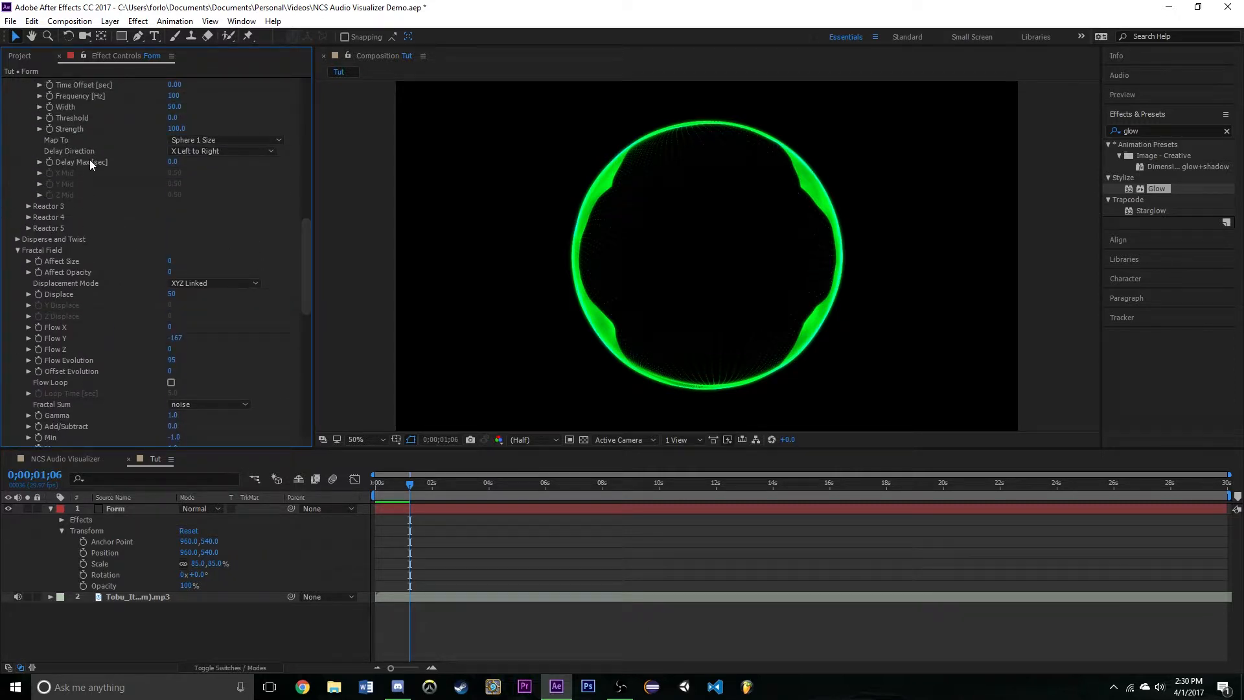
left_click(177, 129)
type("80")
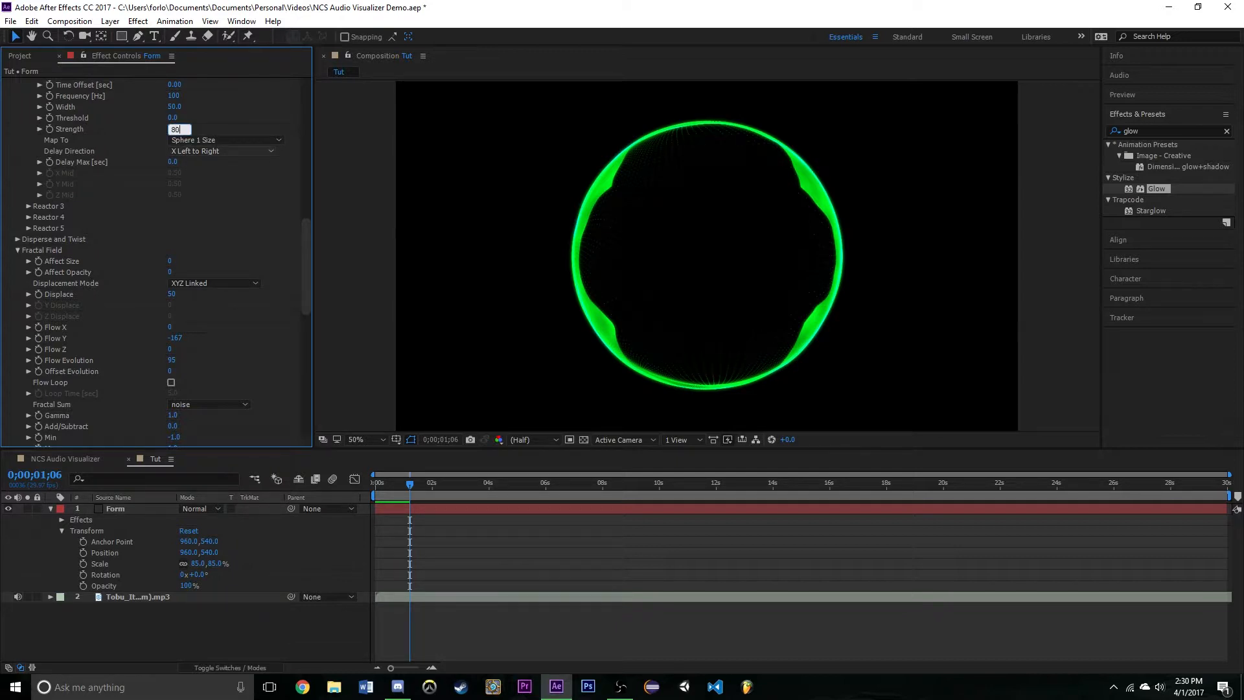
left_click(229, 106)
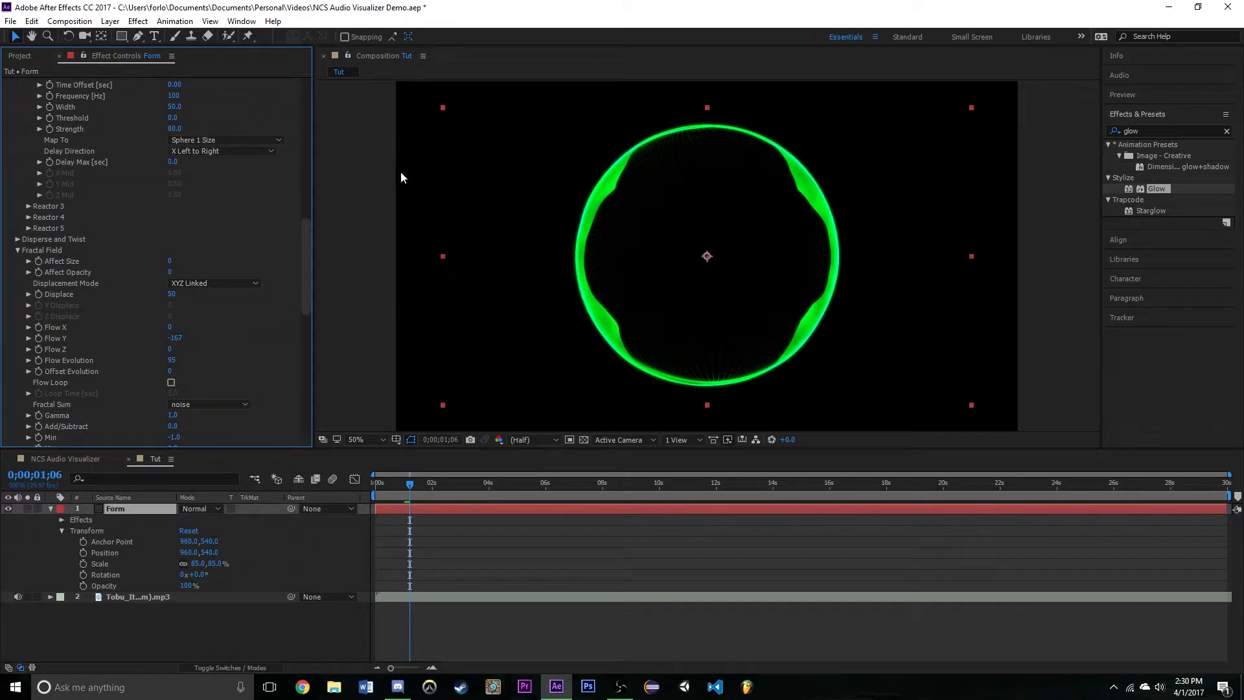
left_click(175, 129)
type("70")
left_click(233, 105)
- Play back the Tut composition from the start and stop at 0;00;02;00
left_click_drag(395, 488, 360, 495)
key("space")
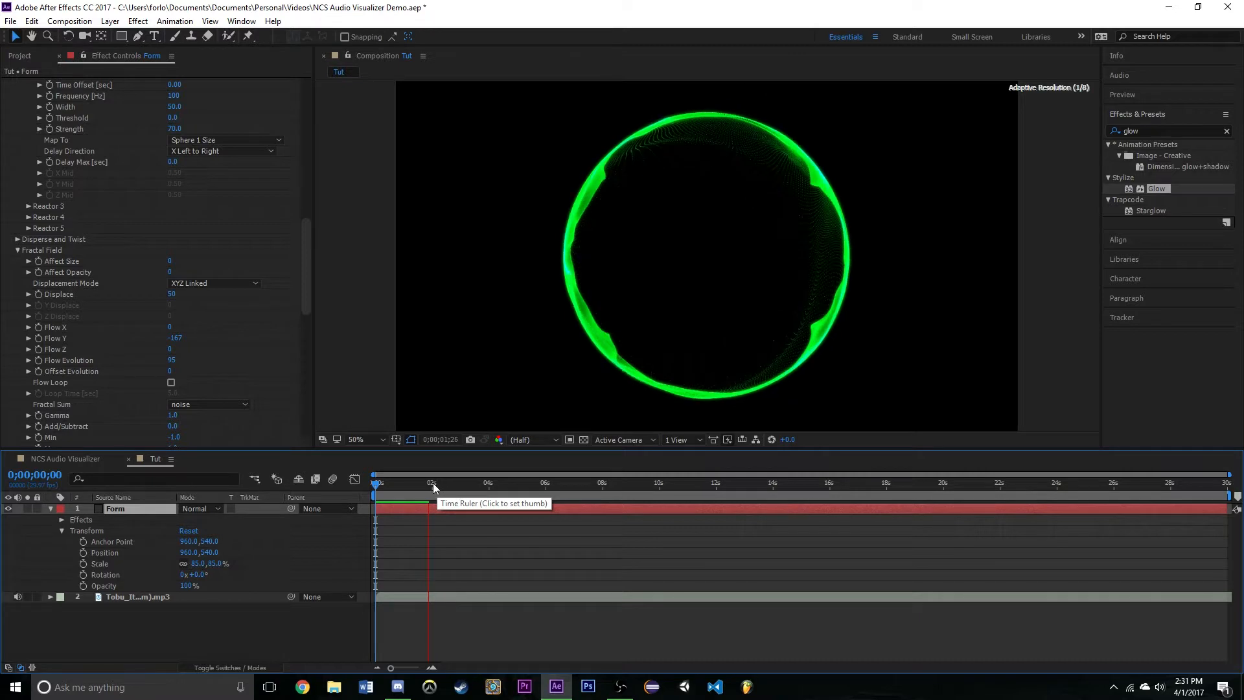
key("space")
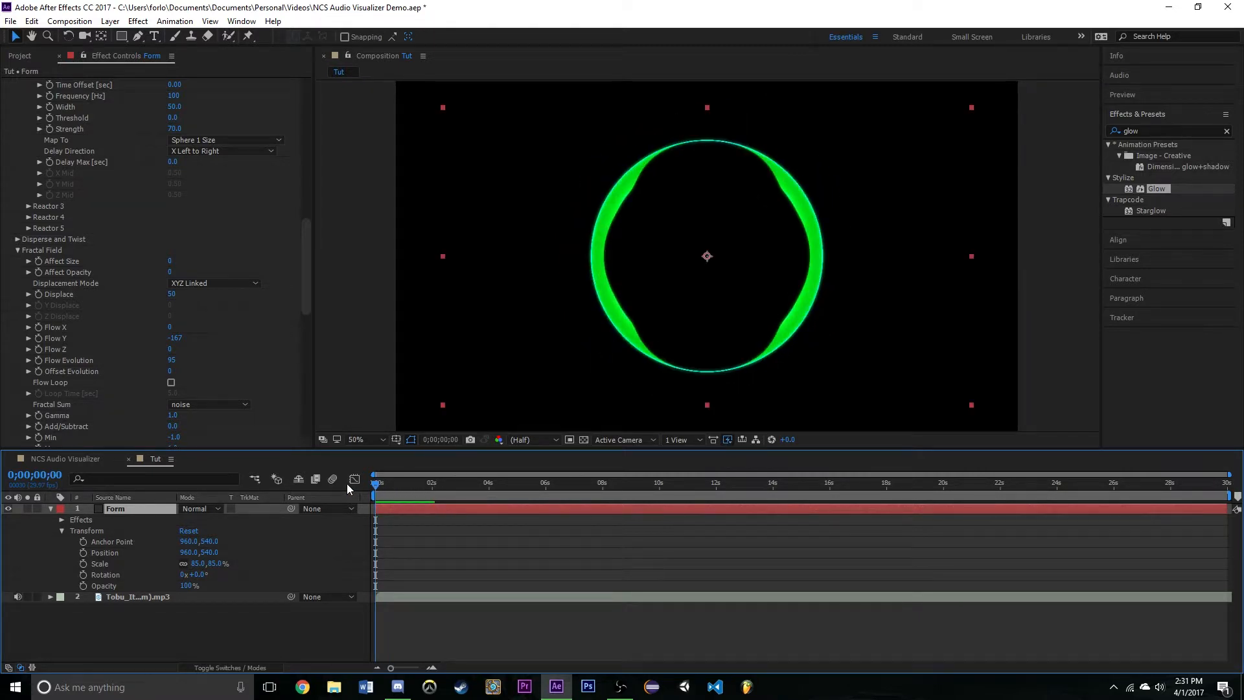
key("space")
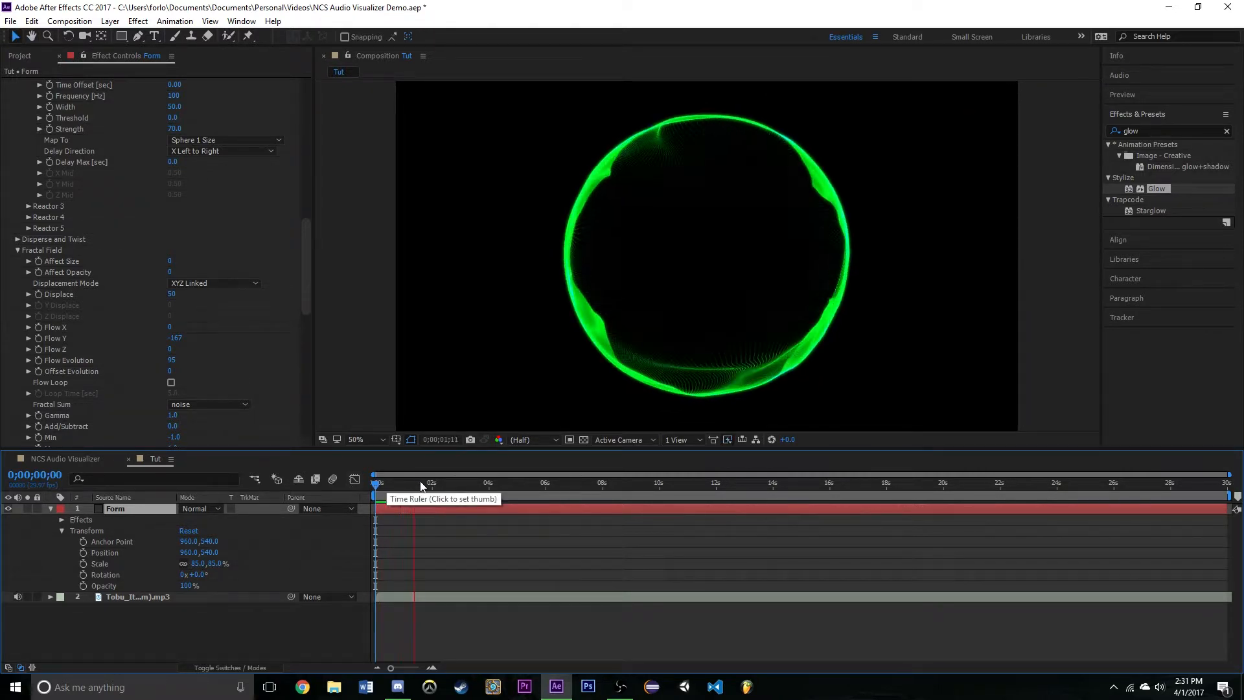
left_click(431, 483)
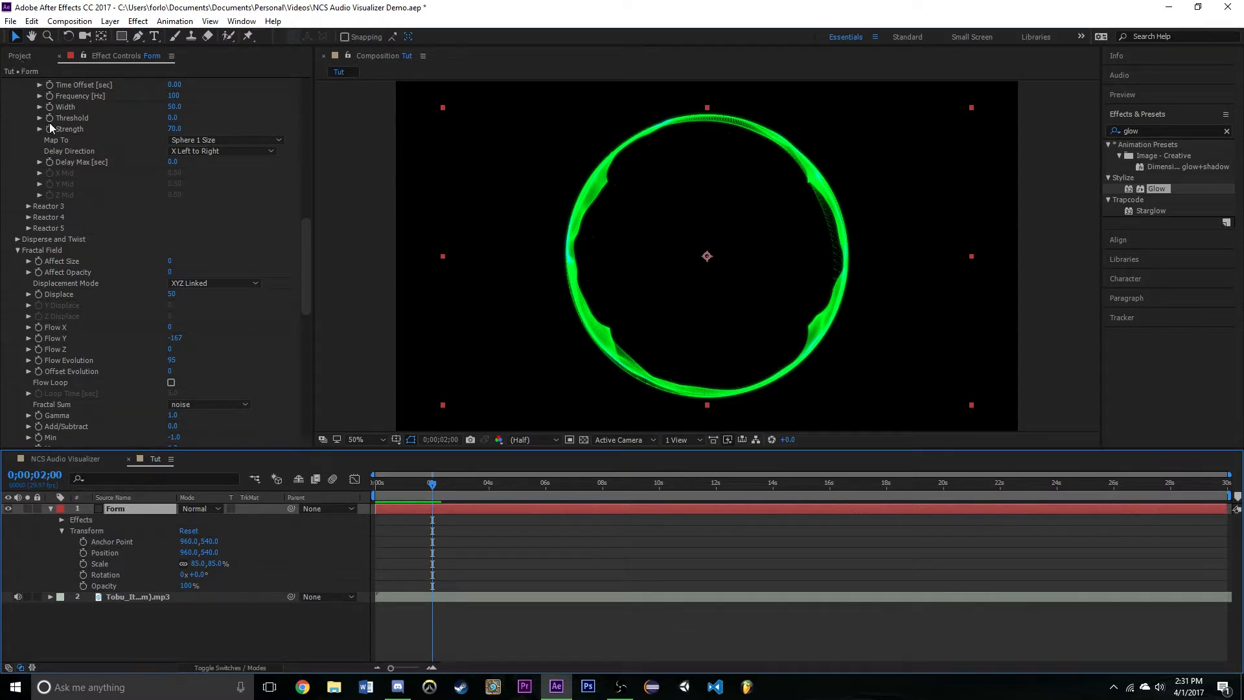
- Examine the NCS Audio Visualizer composition's playback and the effect settings of its Visualizer layer
left_click(71, 459)
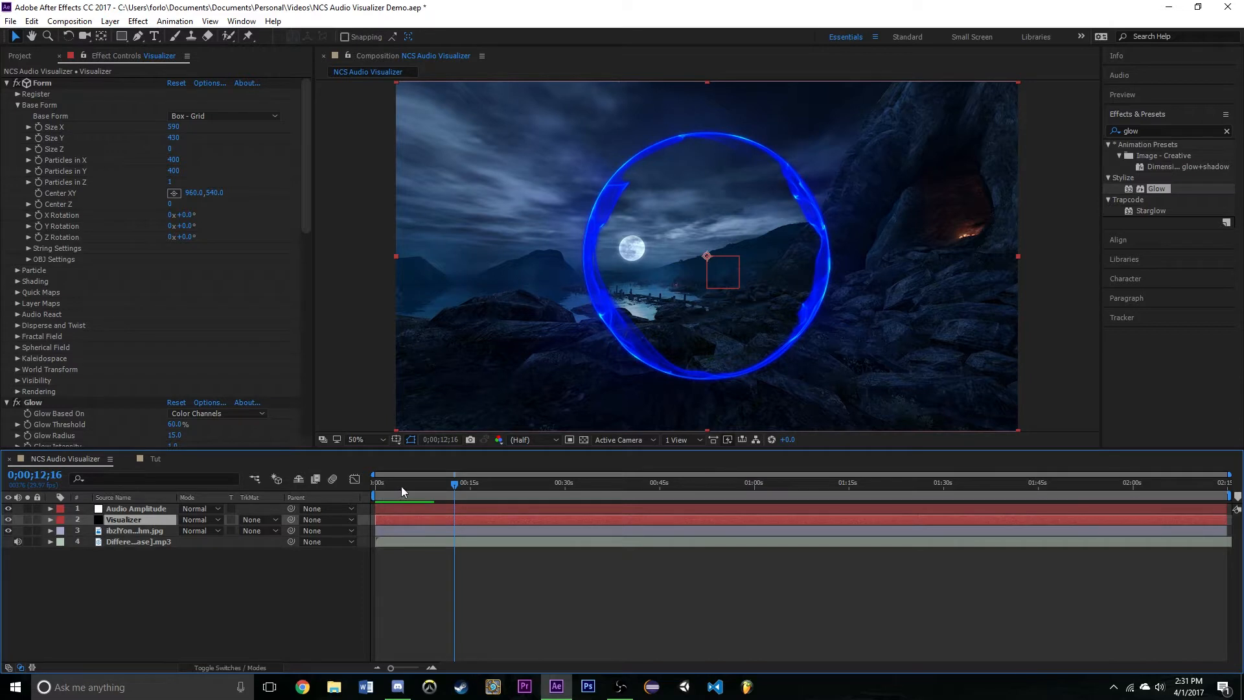
left_click_drag(402, 487, 384, 491)
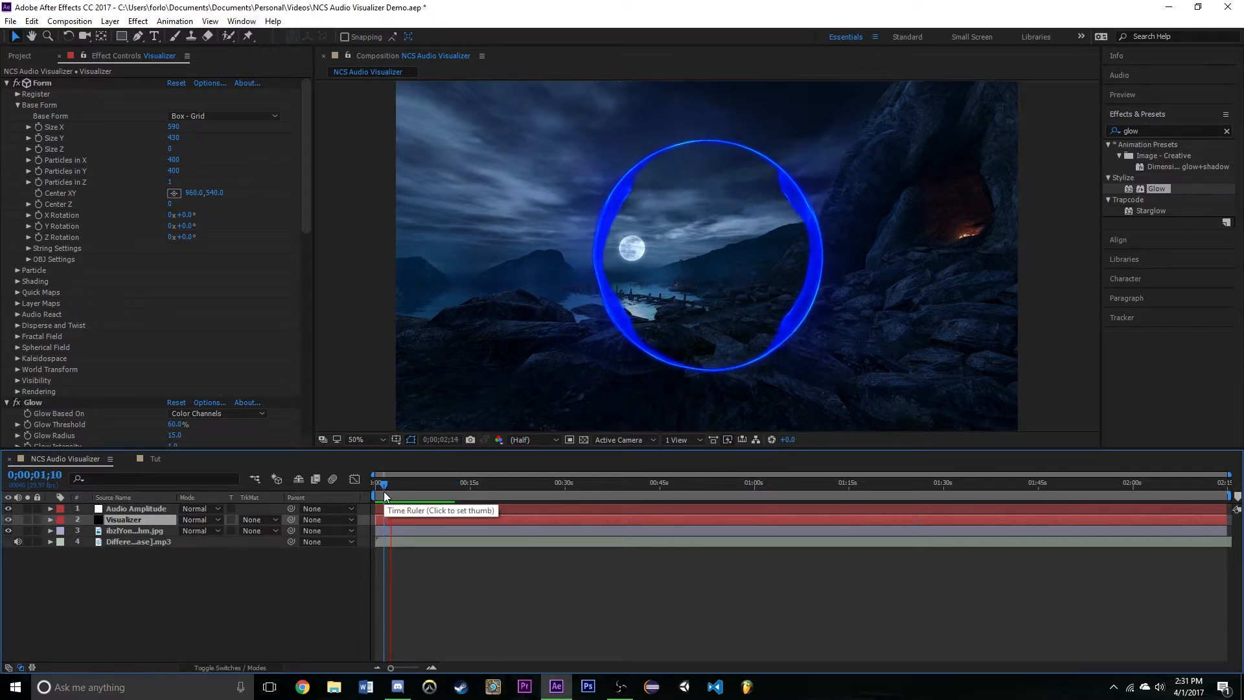
key("space")
scroll(151, 305, "down", 5)
scroll(159, 314, "down", 5)
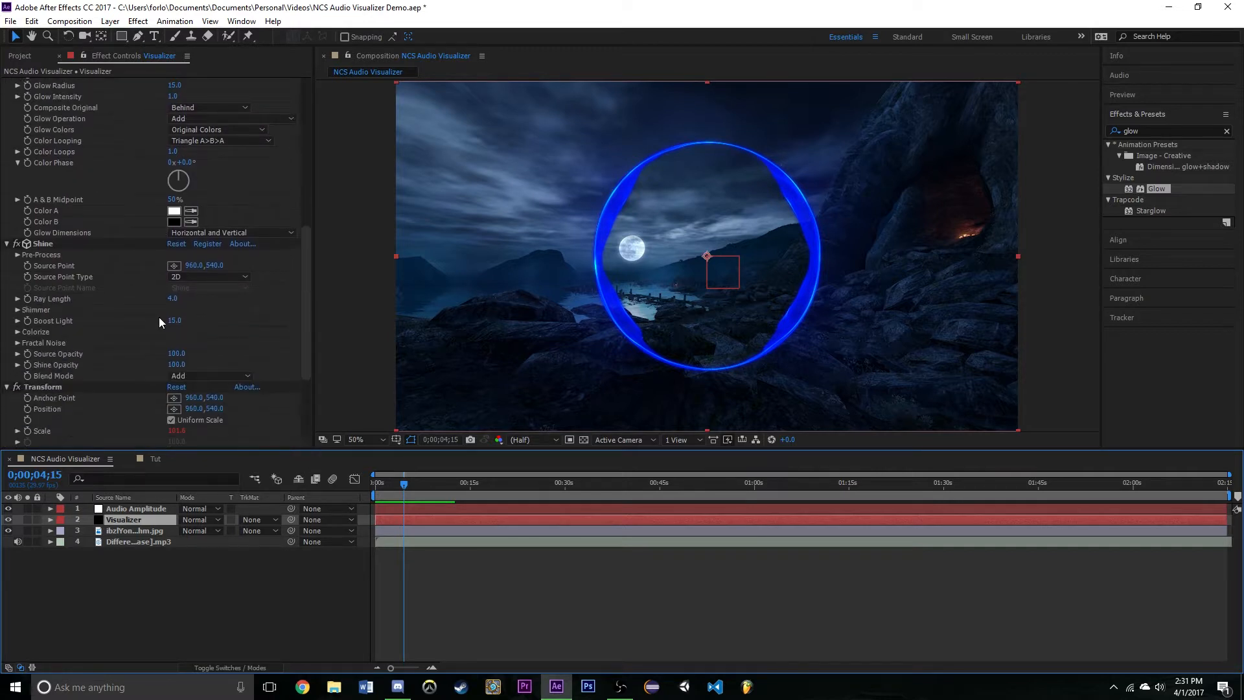
scroll(110, 332, "up", 1)
scroll(102, 327, "up", 1)
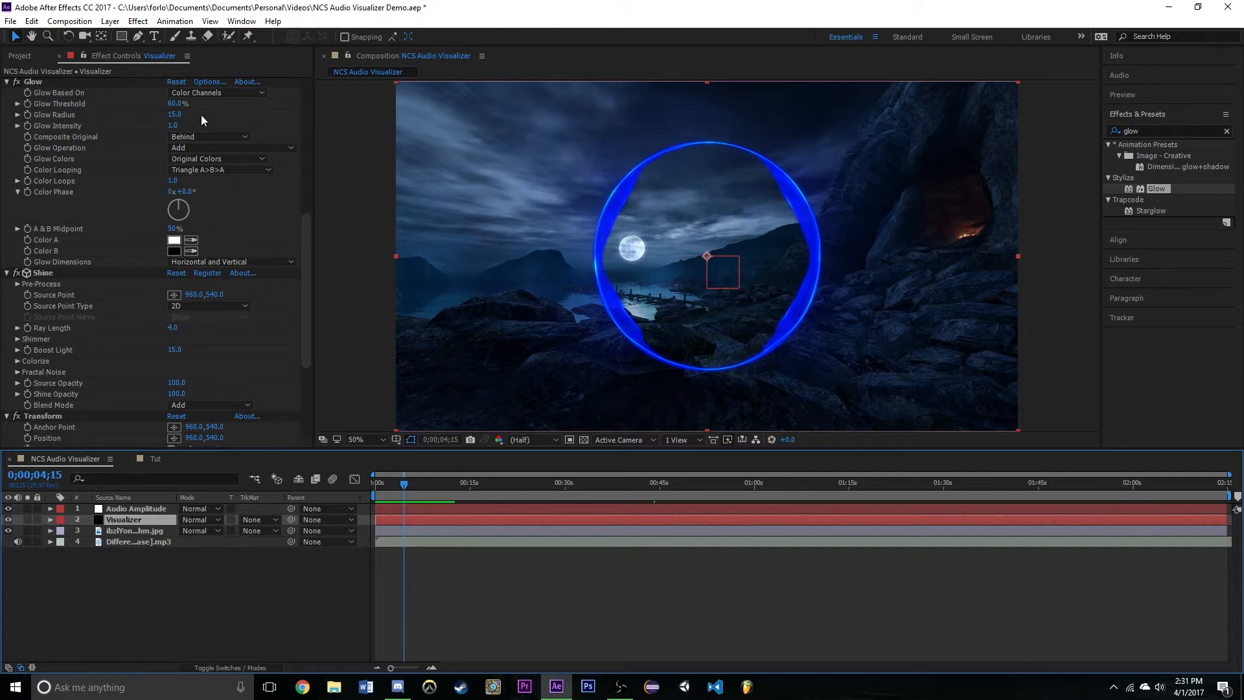
left_click(20, 56)
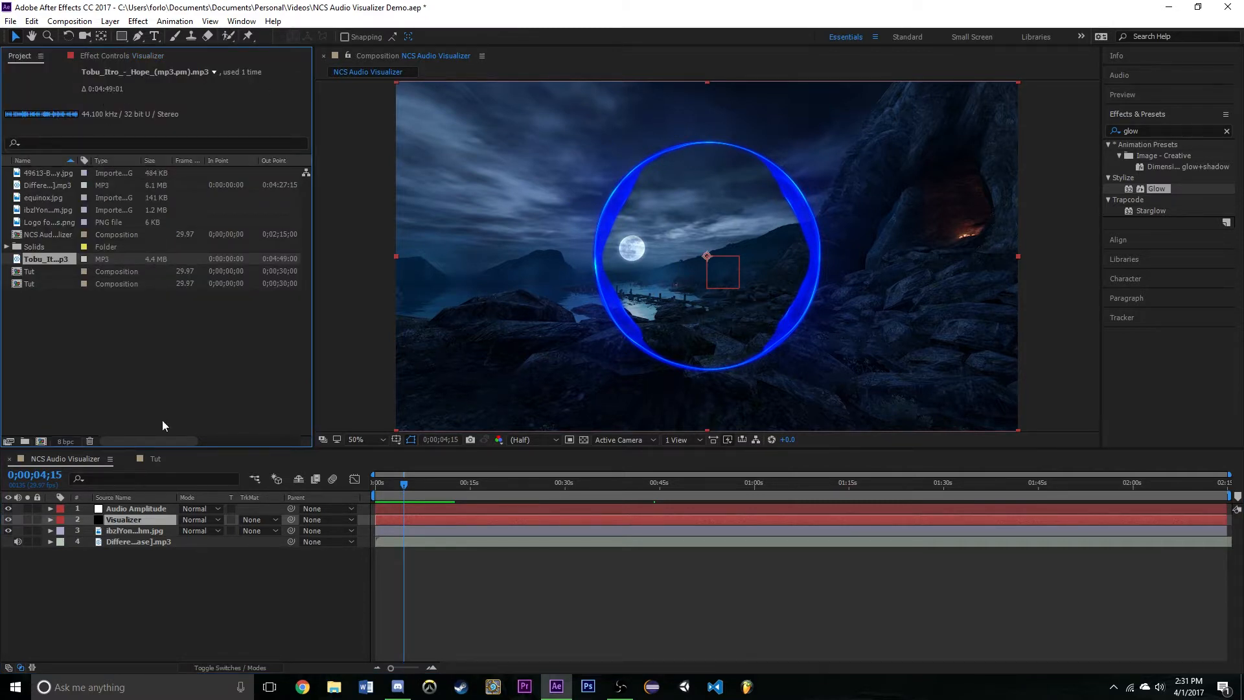
- Return to the Tut composition and apply the Trapcode Shine effect to the Form layer
left_click(153, 458)
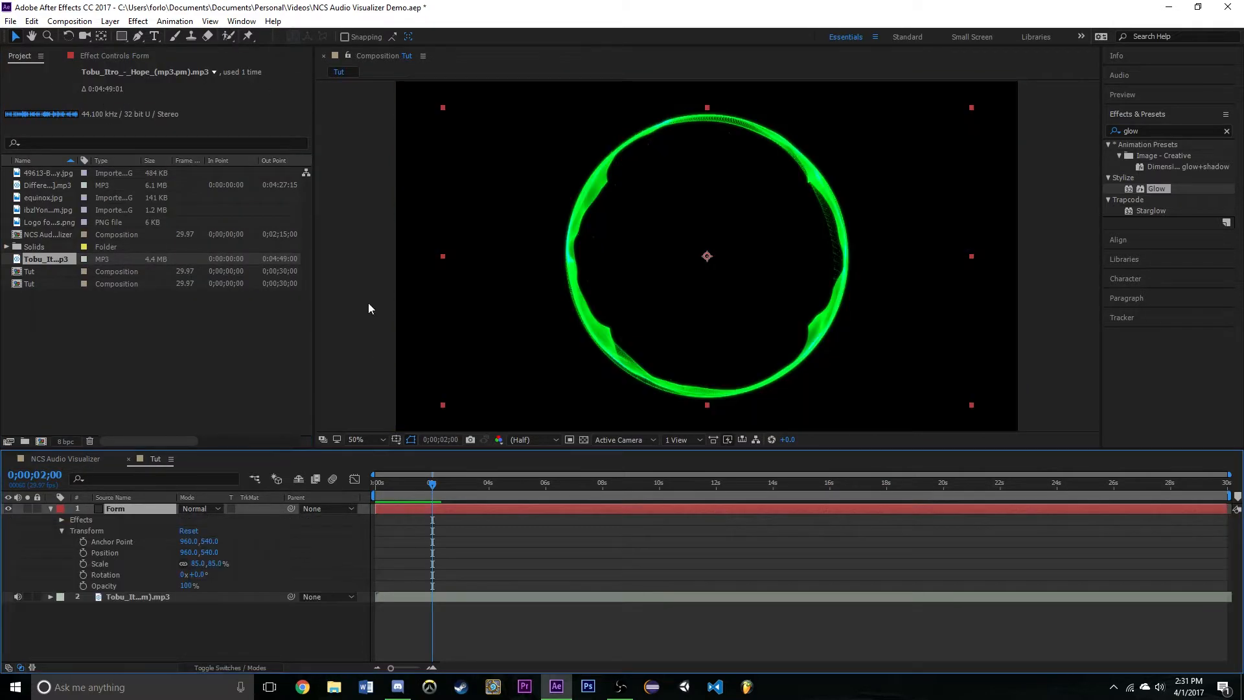
left_click(1151, 133)
type("shin")
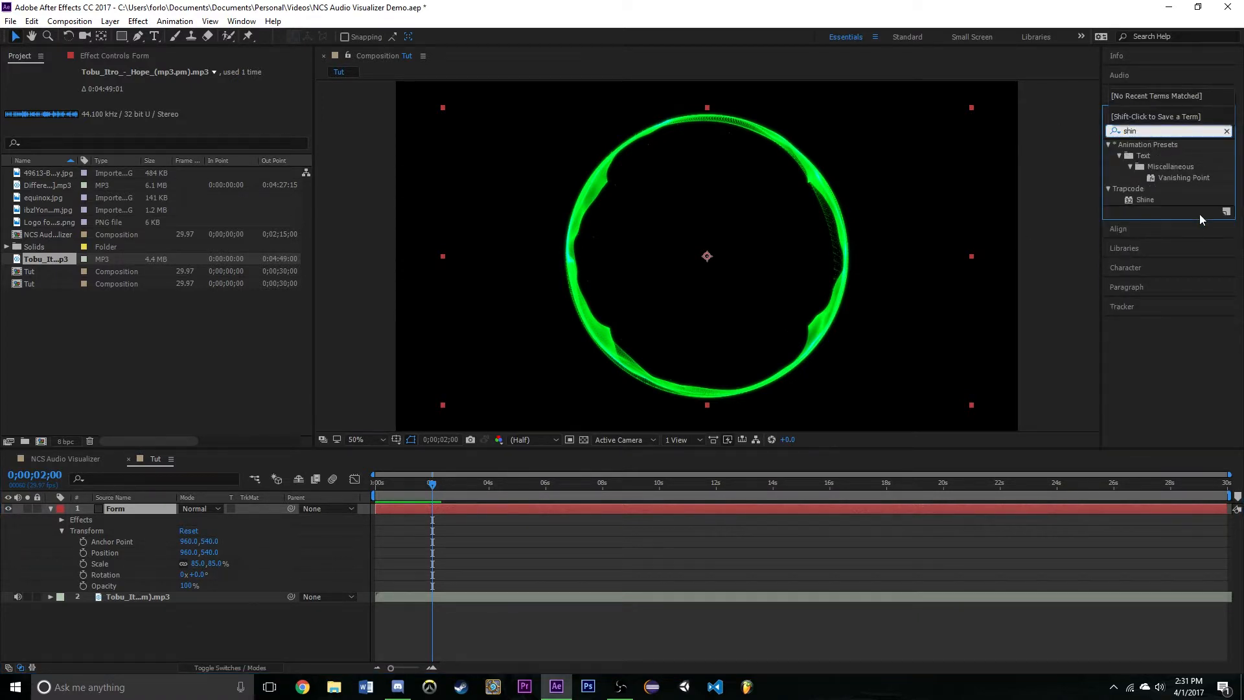
left_click(1144, 200)
left_click_drag(1143, 200, 118, 506)
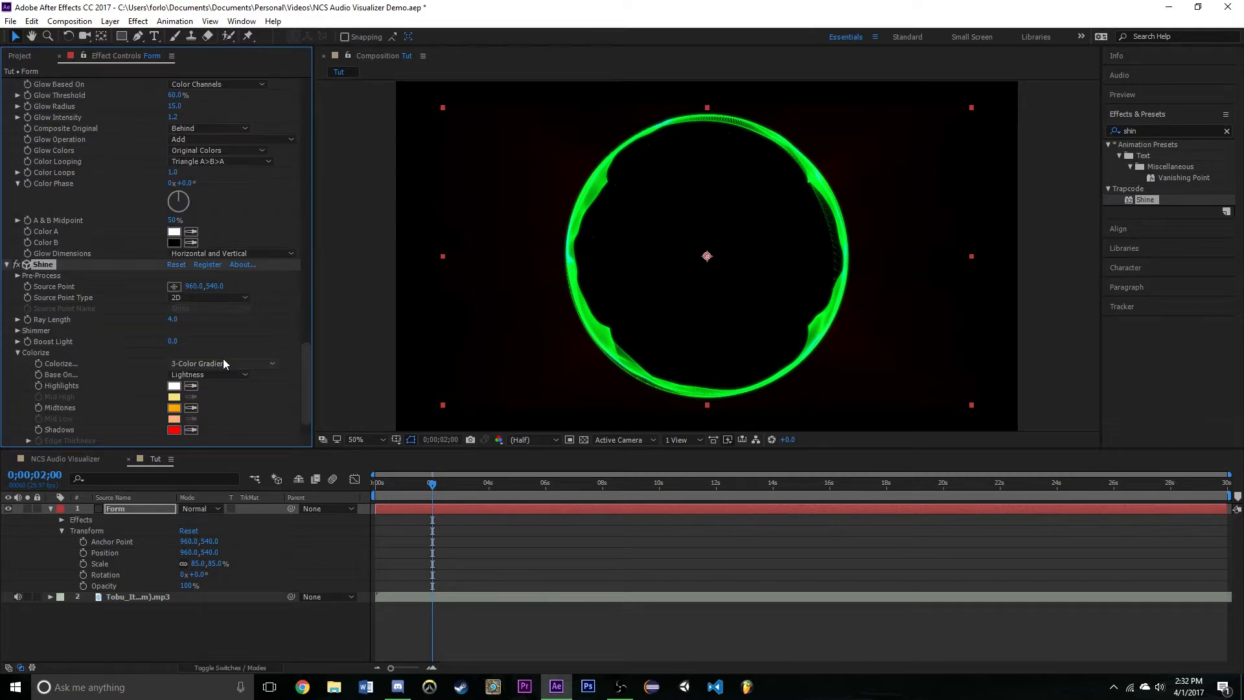
- Set Shine's Colorize to One Color and sample its Color from the green ring
left_click(225, 360)
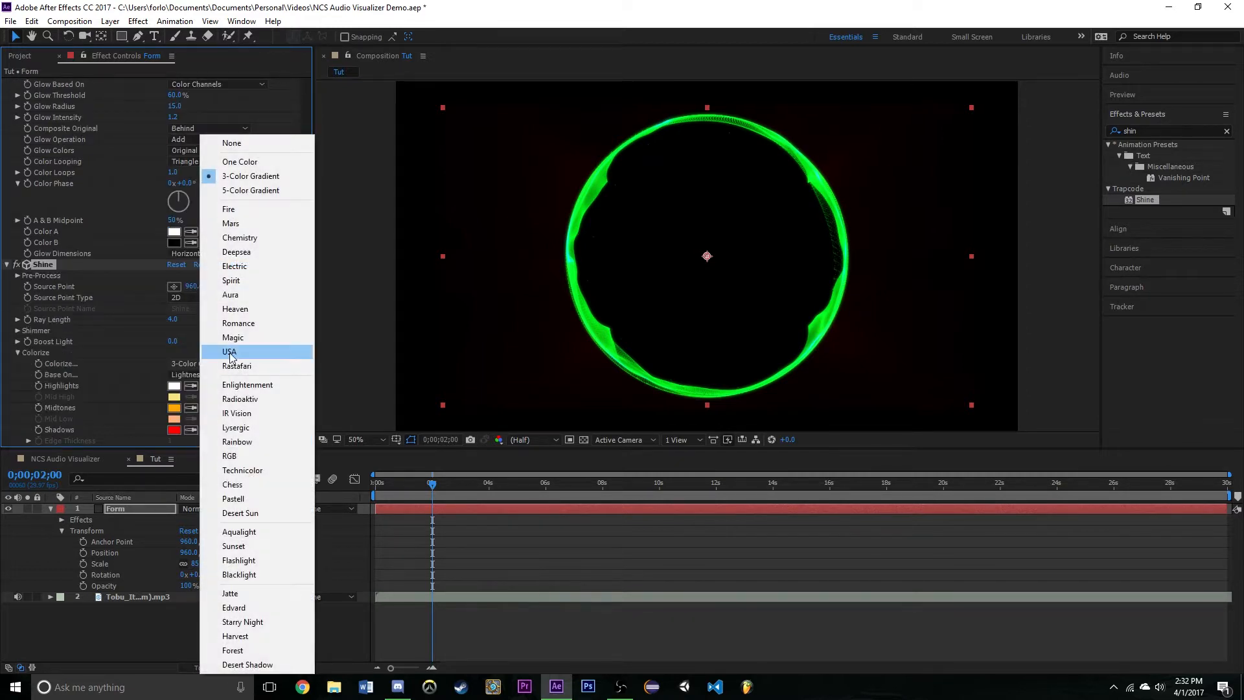
left_click(258, 161)
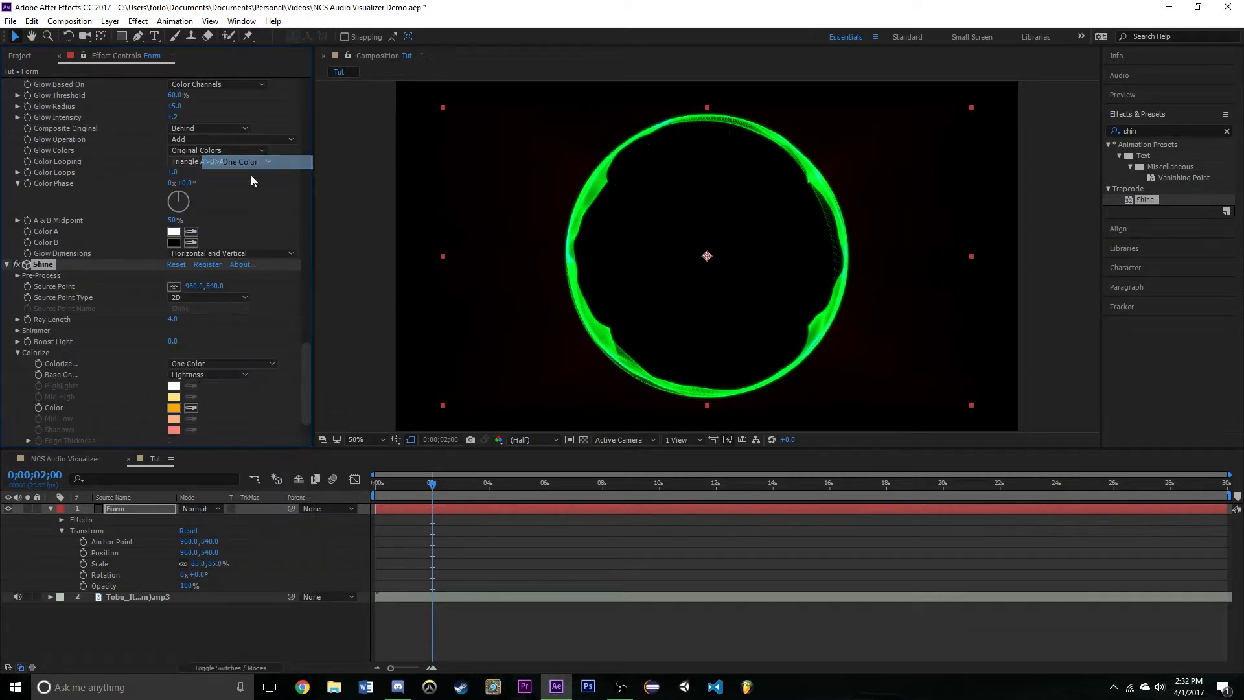
left_click(189, 408)
left_click(592, 179)
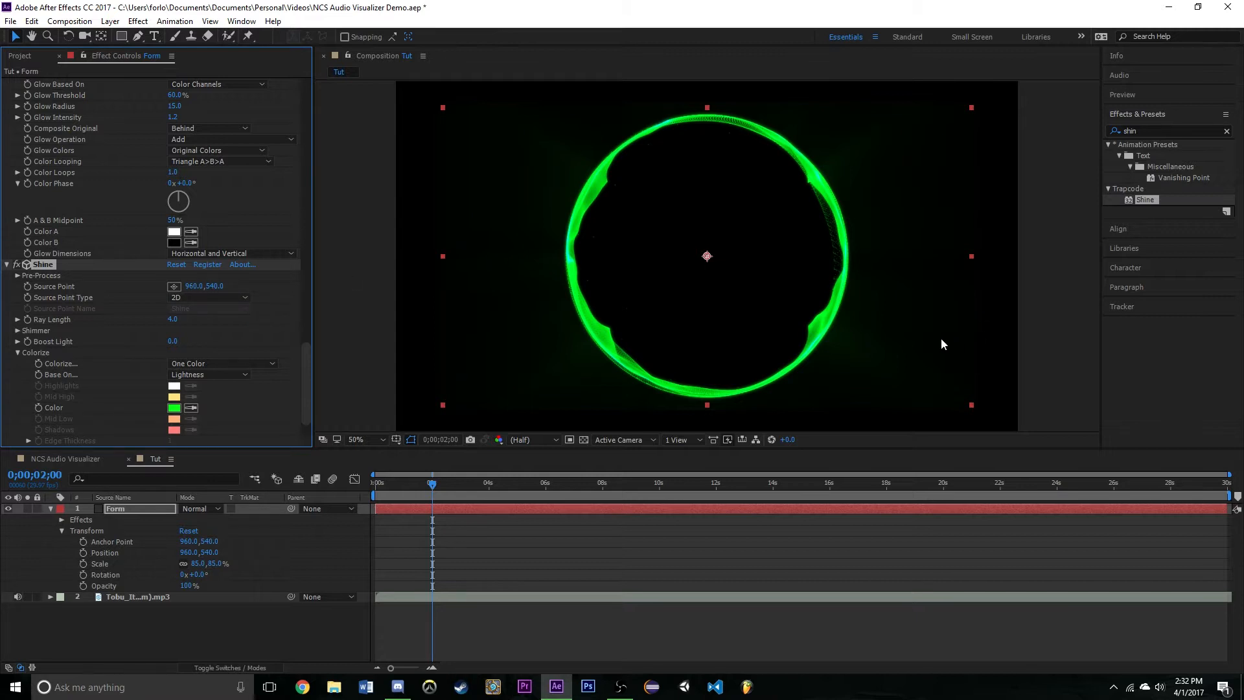
- Set the Form layer's Scale to 100%
left_click(197, 564)
type("100")
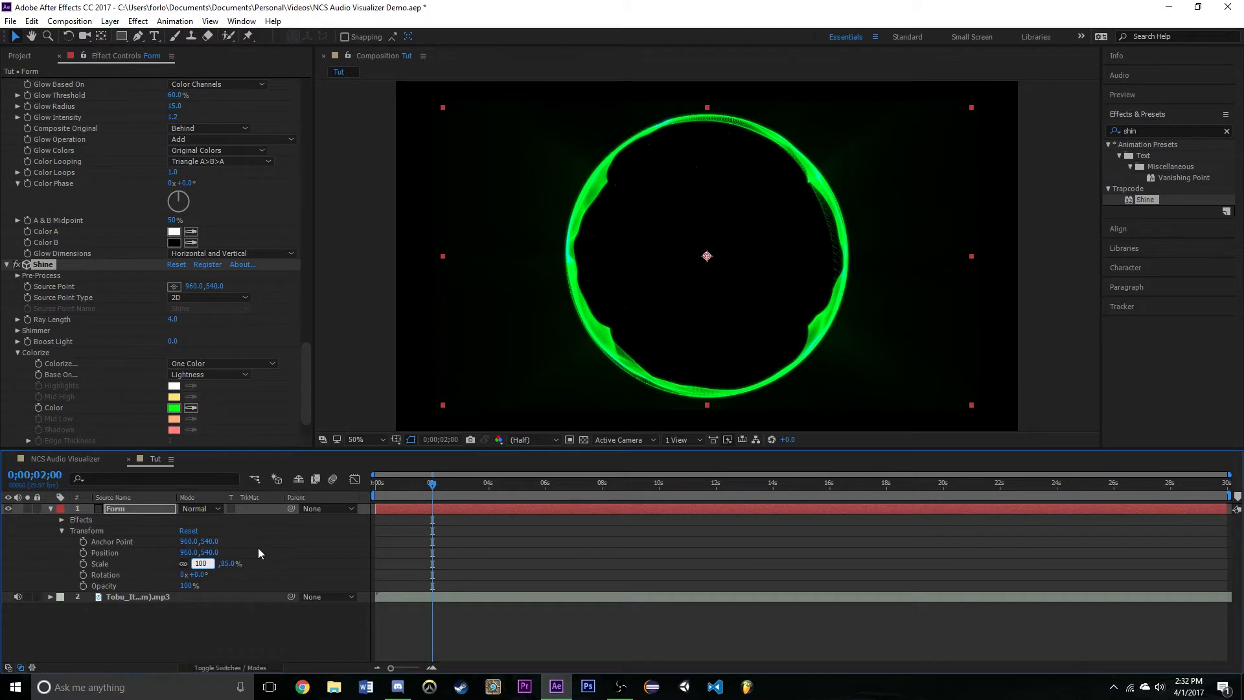
left_click(266, 551)
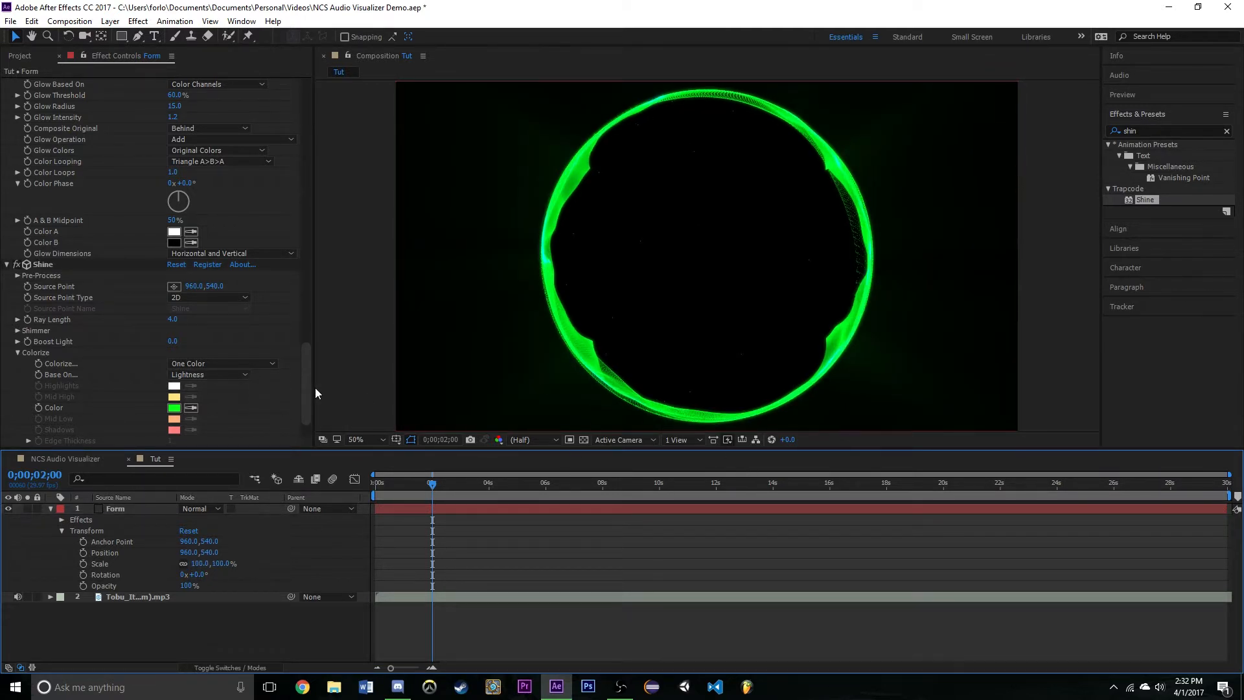
- Play back the glowing, shining visualizer from the beginning of the Tut composition
left_click_drag(309, 389, 317, 123)
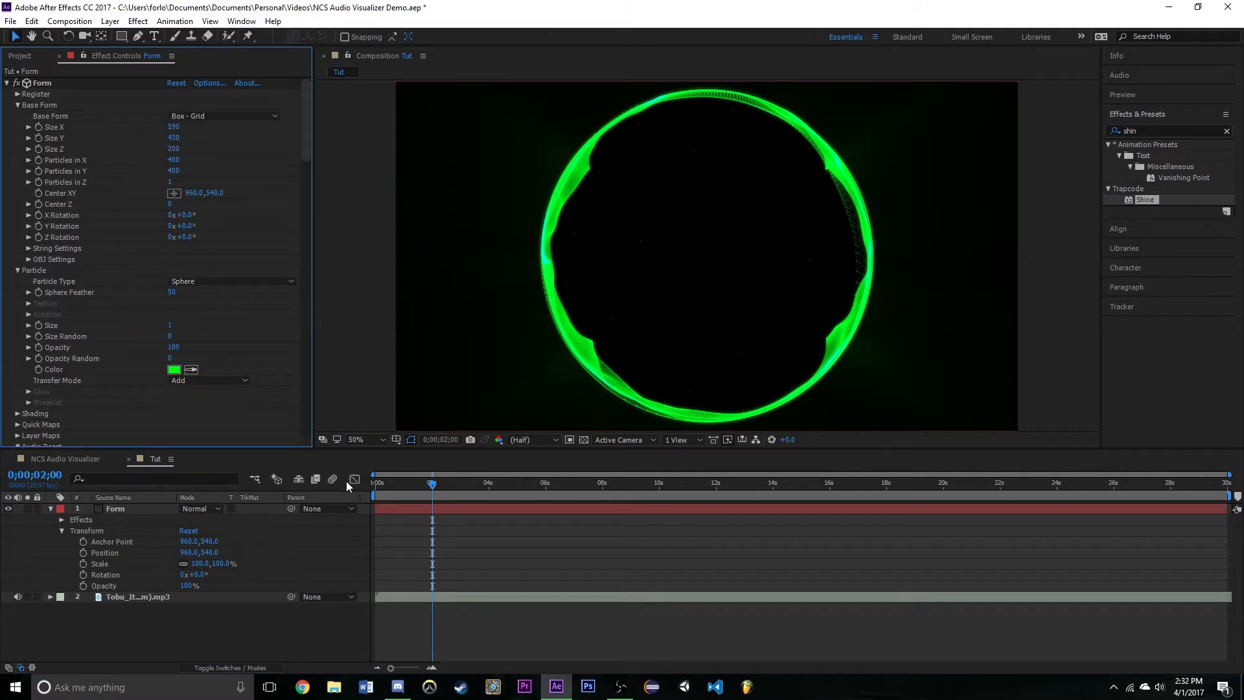
left_click(379, 484)
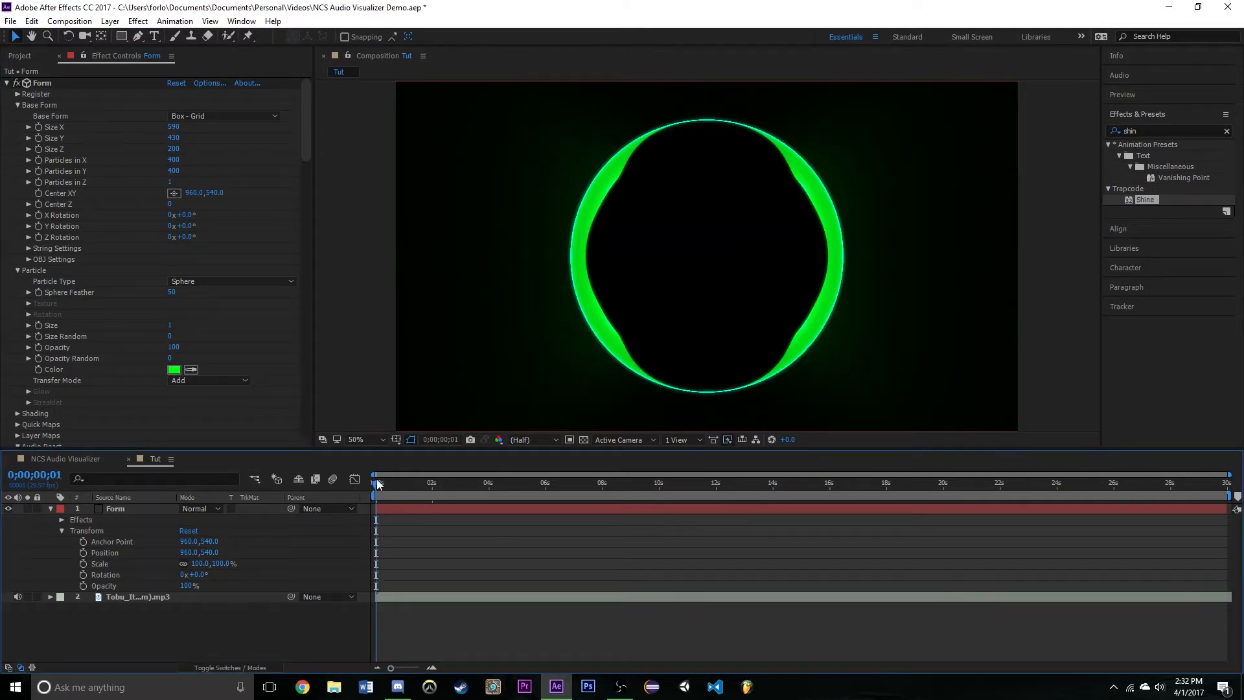
left_click(377, 479)
key("space")
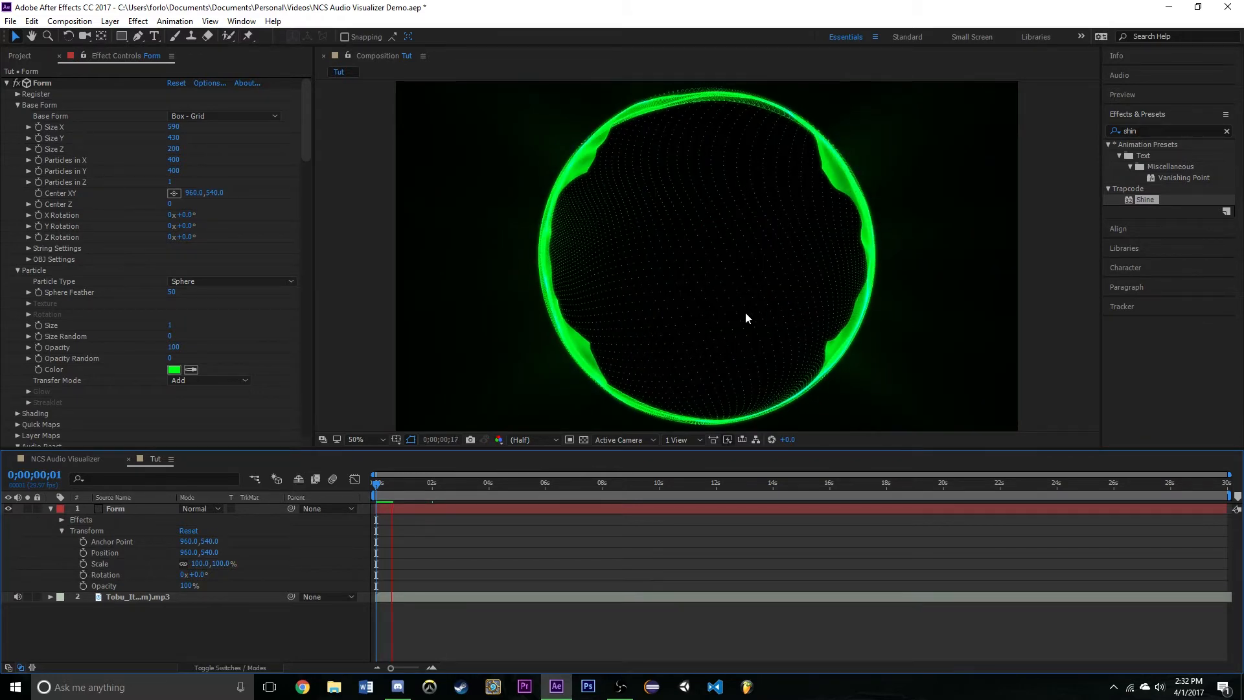
left_click_drag(393, 485, 360, 485)
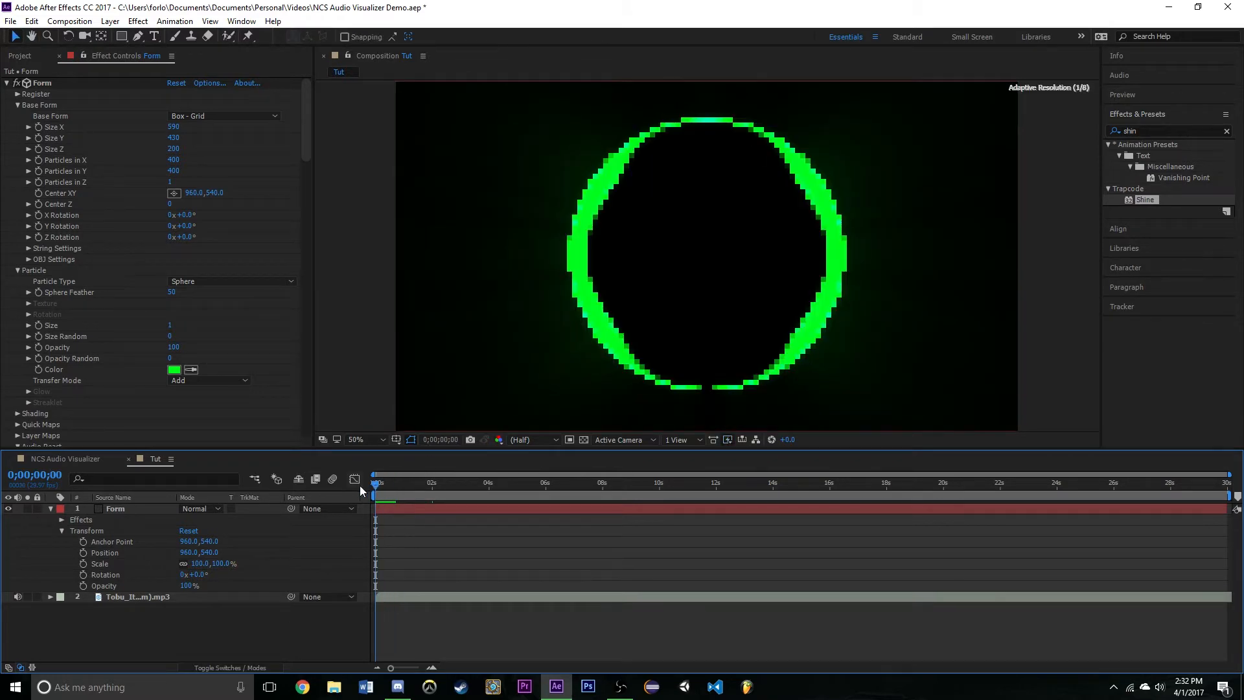
key("space")
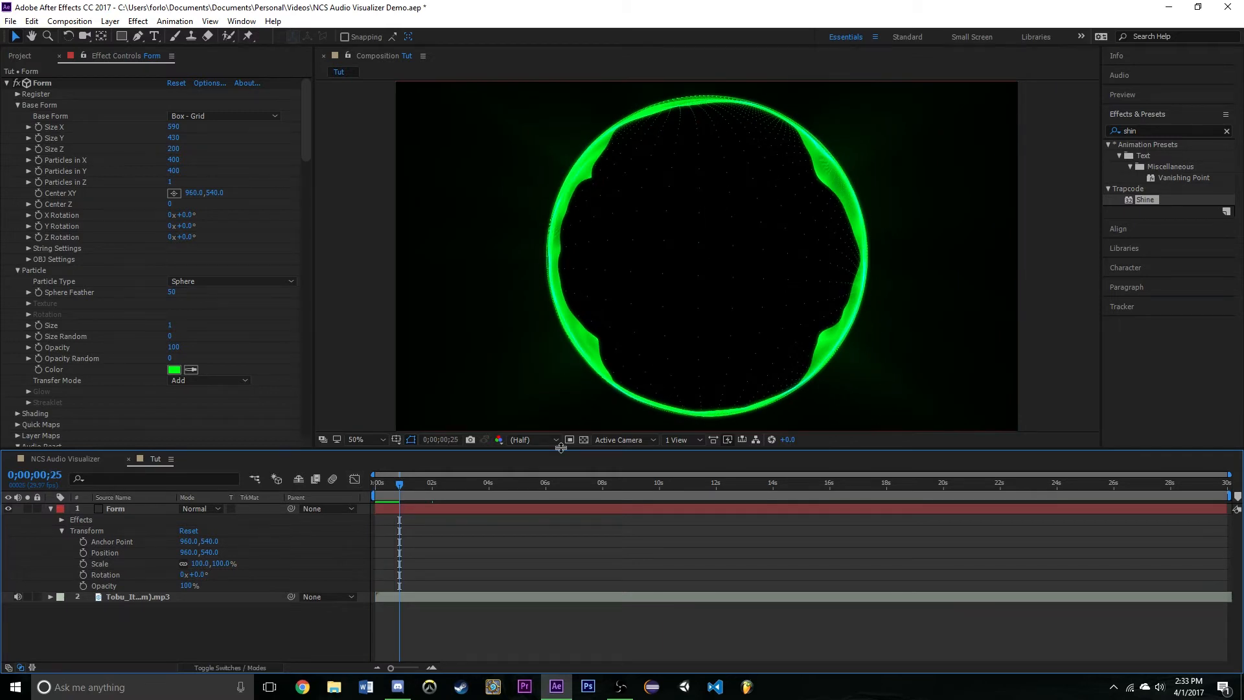